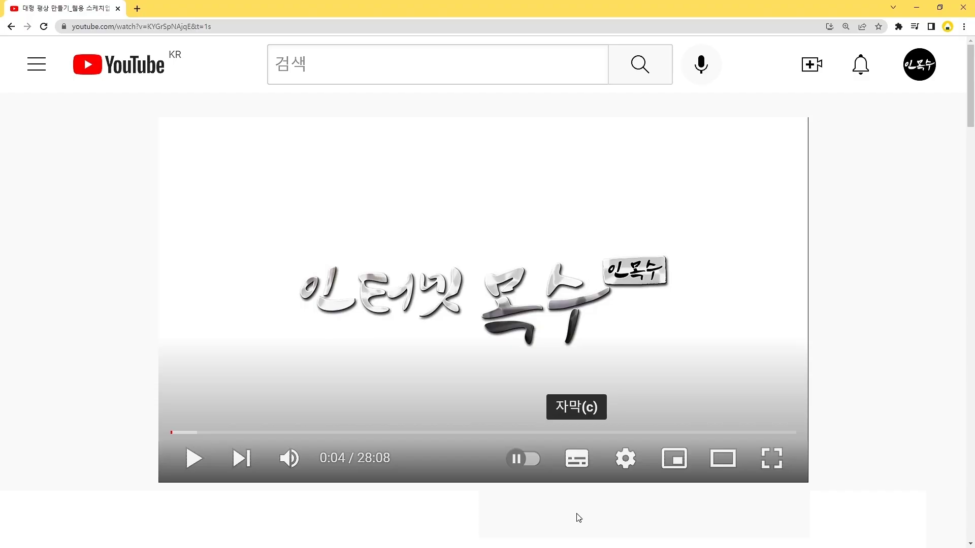
Turn on CC subtitles for the YouTube SketchUp apartment tutorial
left_click(576, 461)
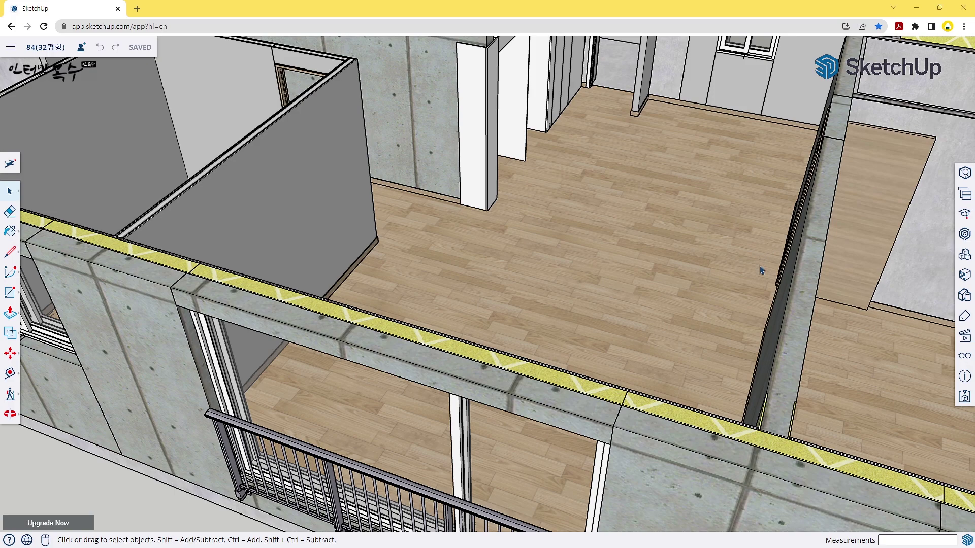
Hide all tags, then show only 01.콘크리트바닥 and 02.콘크리트벽체
left_click(963, 320)
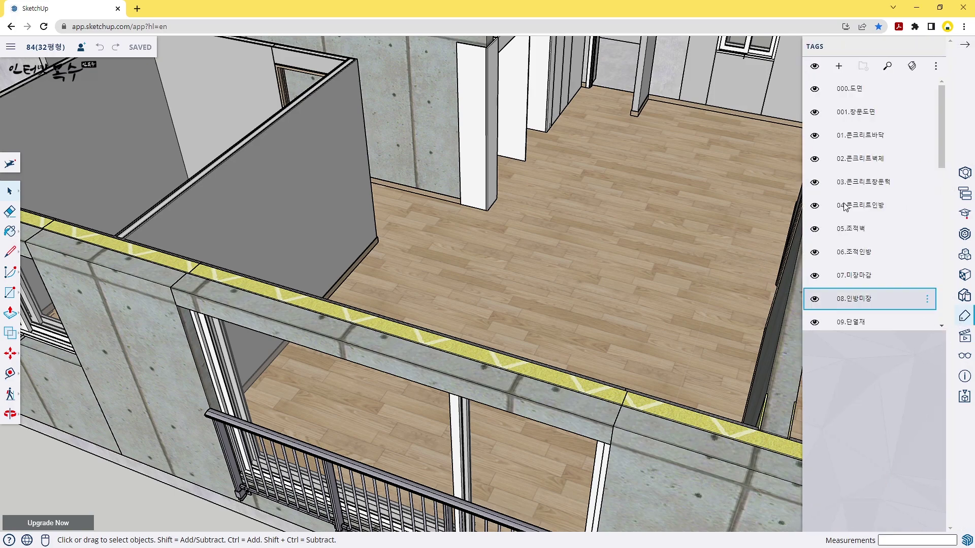
left_click(815, 67)
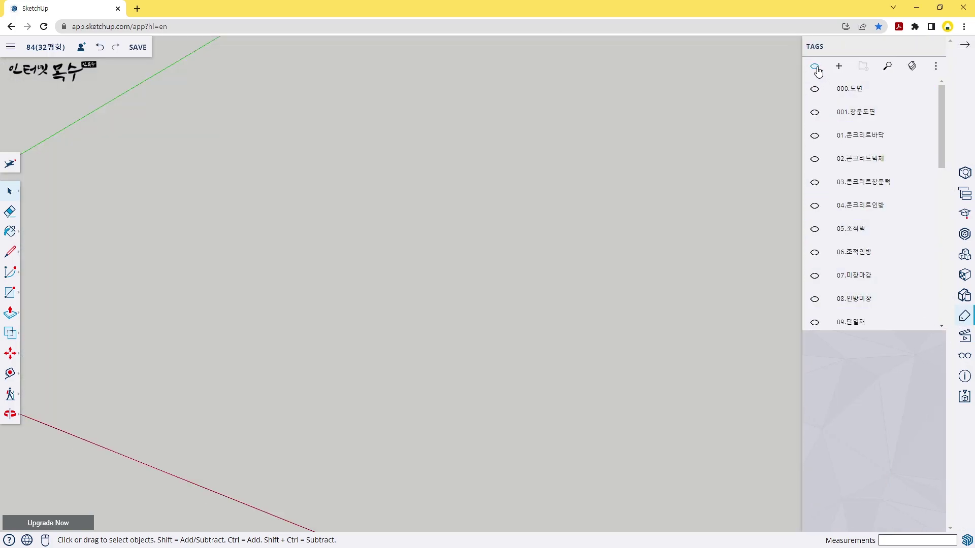
left_click(814, 135)
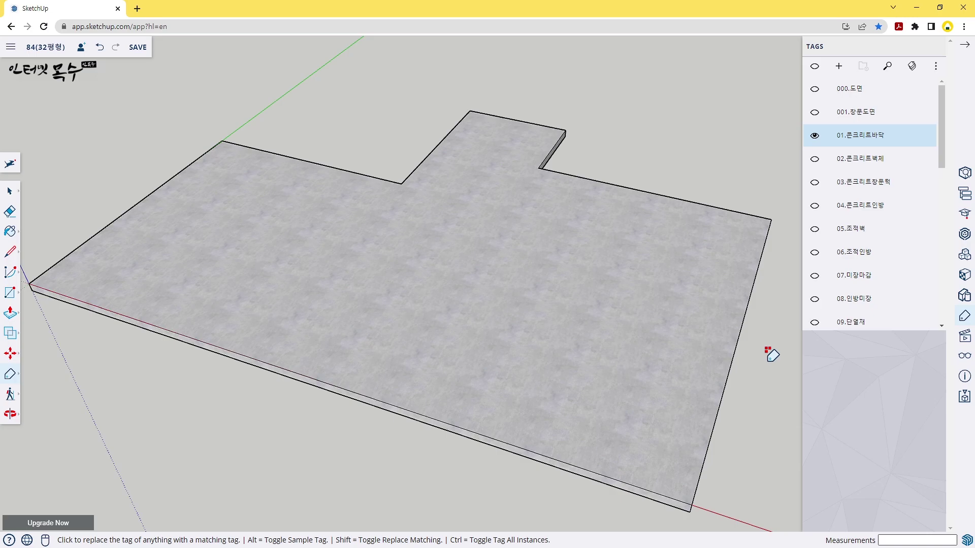
left_click(814, 159)
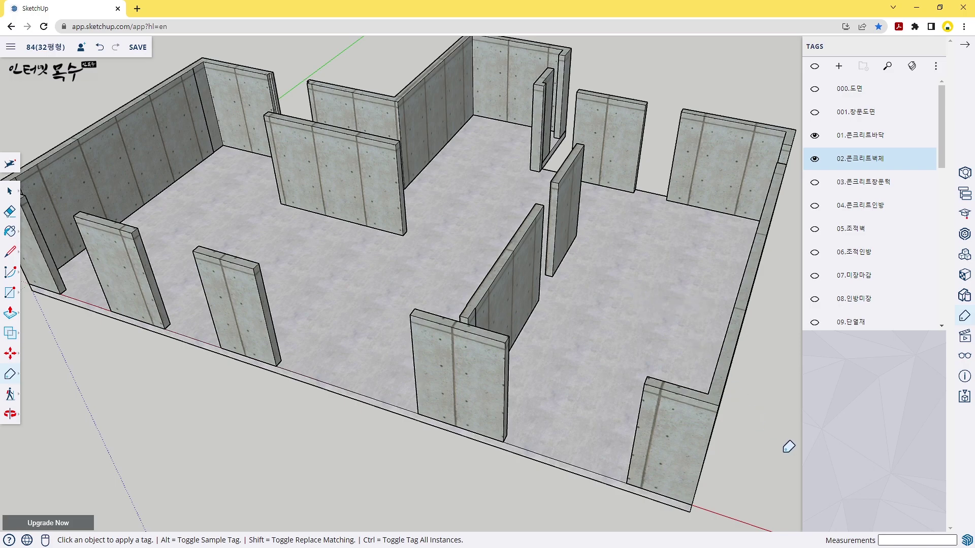
Show tags 03.콘크리트창문턱 through 08.인방미장: sills, lintels, brick walls and plaster
left_click(815, 182)
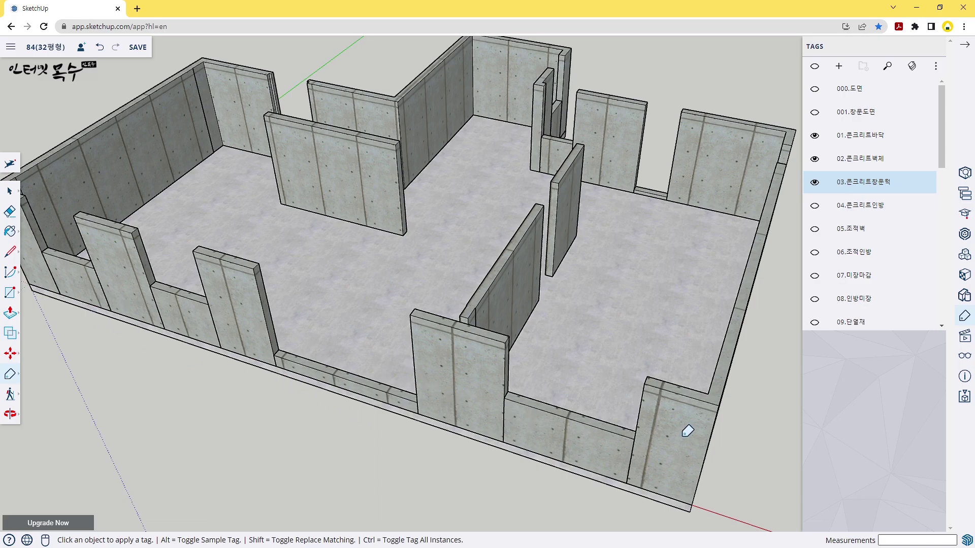
left_click(814, 205)
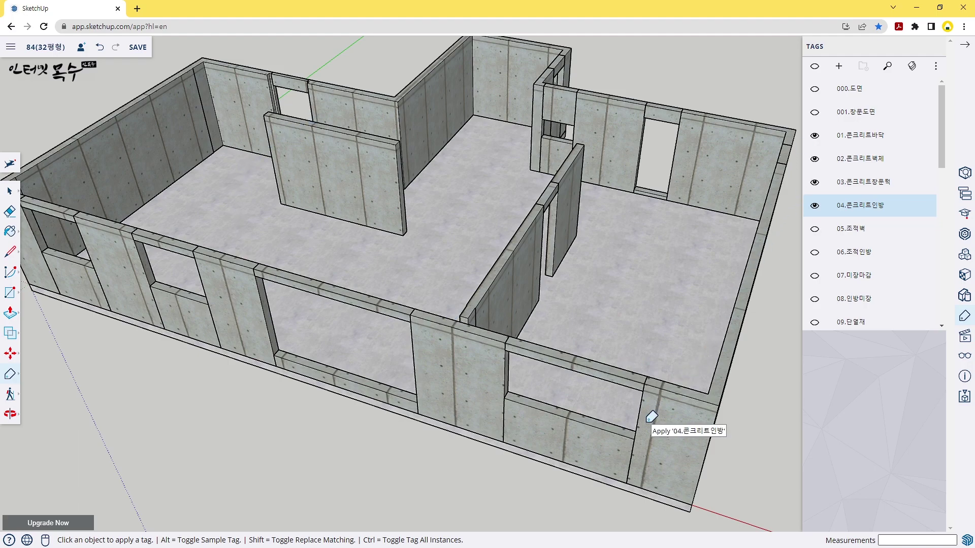
left_click(814, 229)
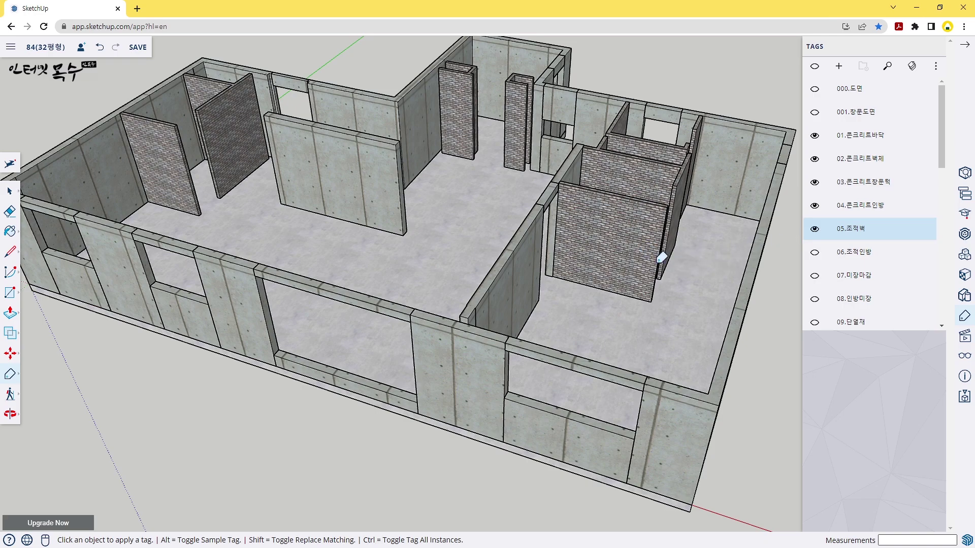
left_click(814, 253)
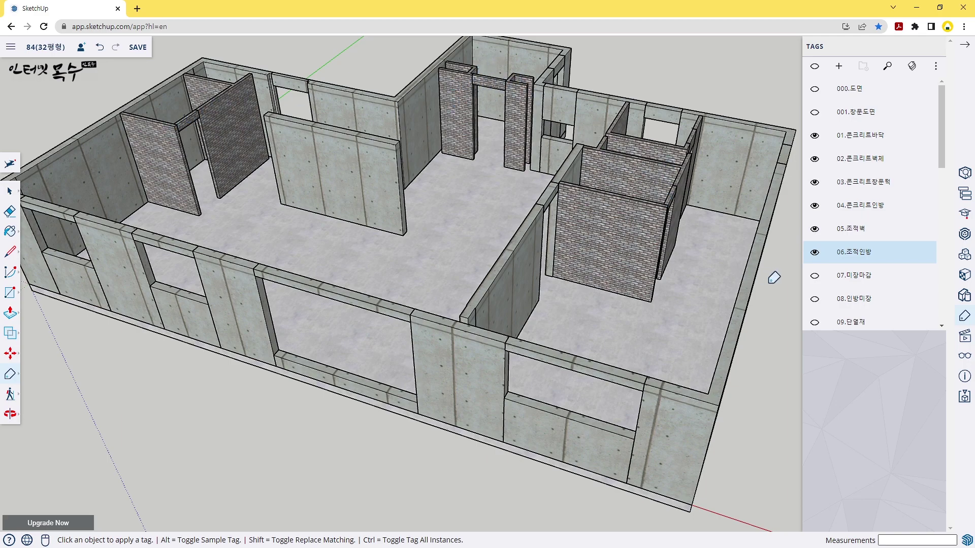
left_click(814, 277)
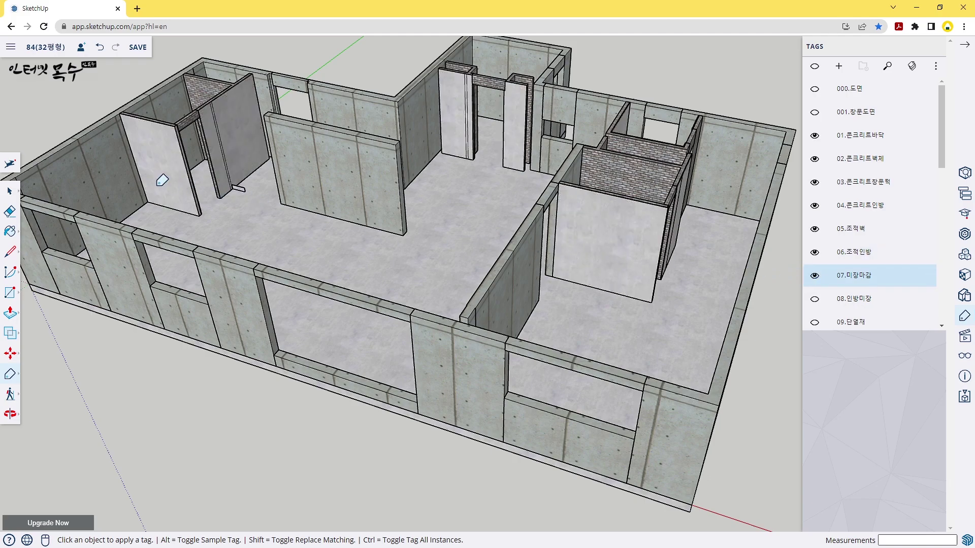
left_click(815, 299)
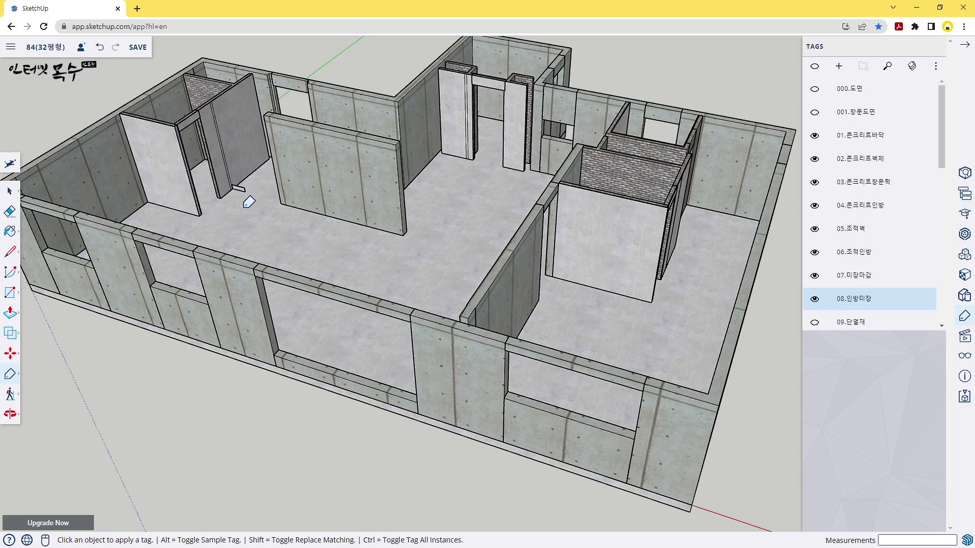
scroll(283, 221, "up", 2)
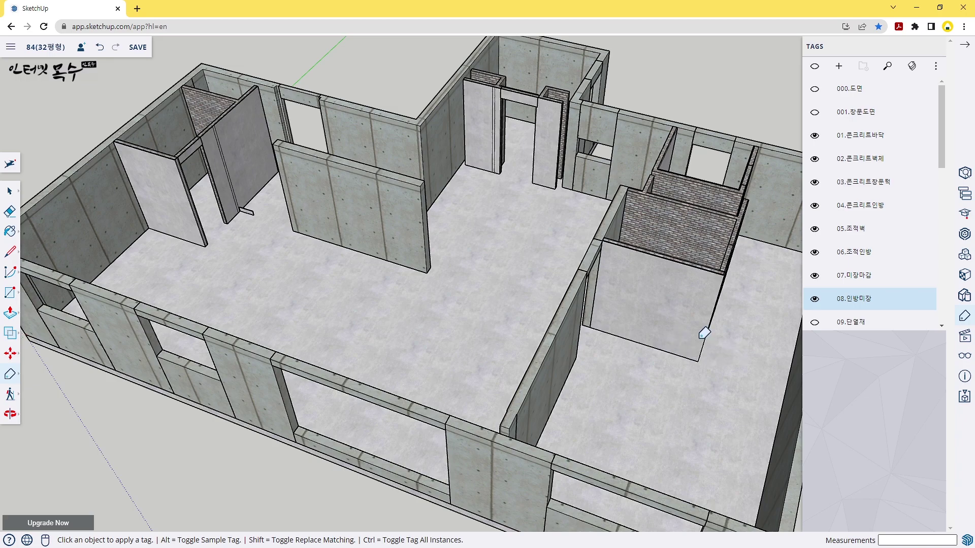
Show the insulation tags 09.단열재, 10.단열재창문턱 and 11.단열재인방
scroll(884, 284, "down", 3)
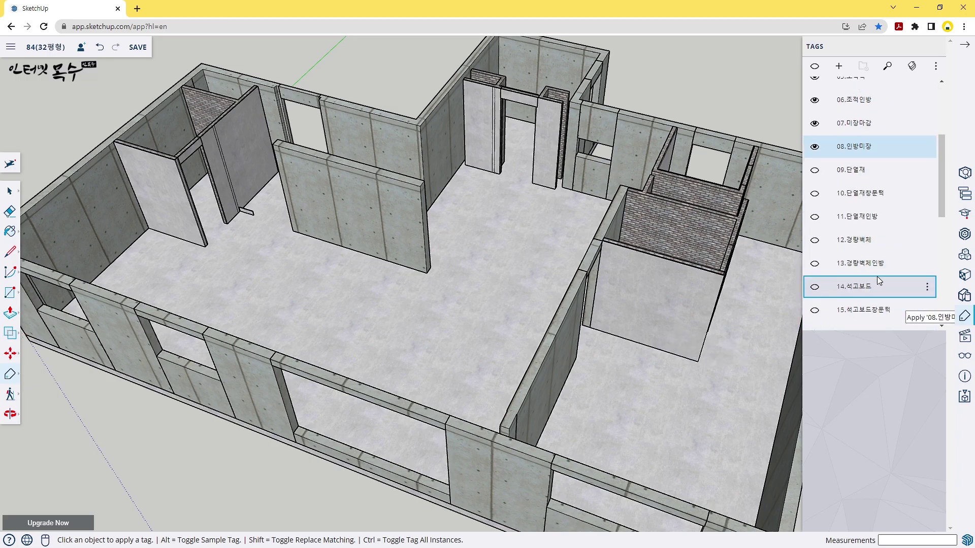
left_click(842, 174)
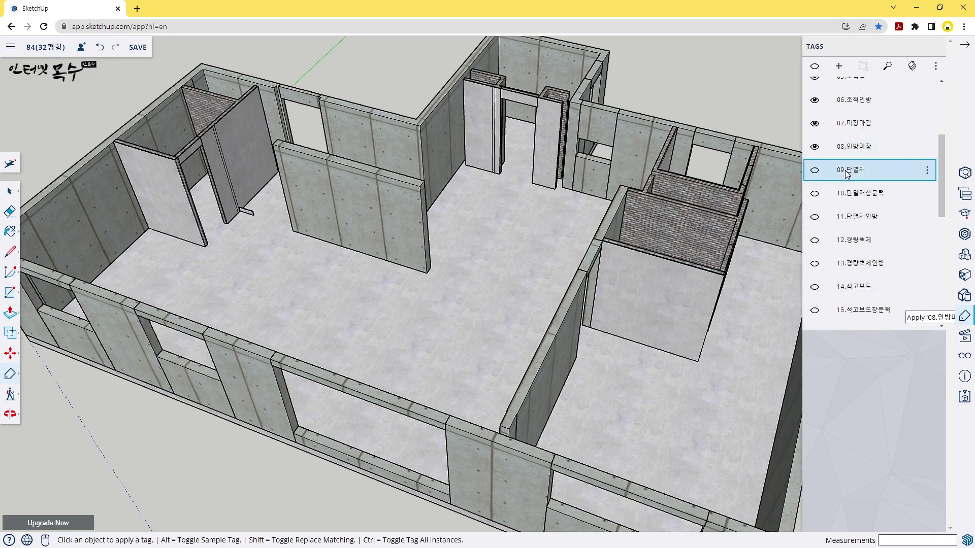
left_click(814, 170)
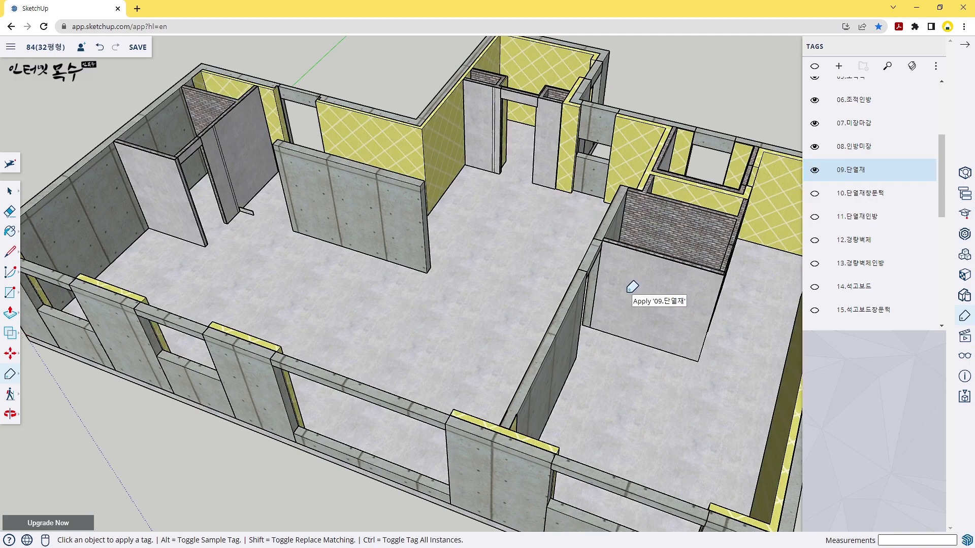
left_click(814, 193)
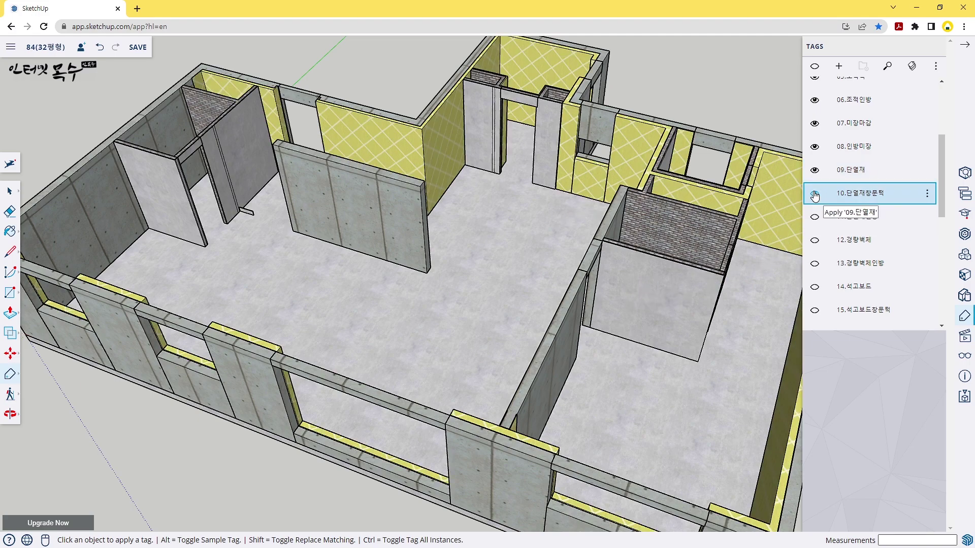
left_click(815, 217)
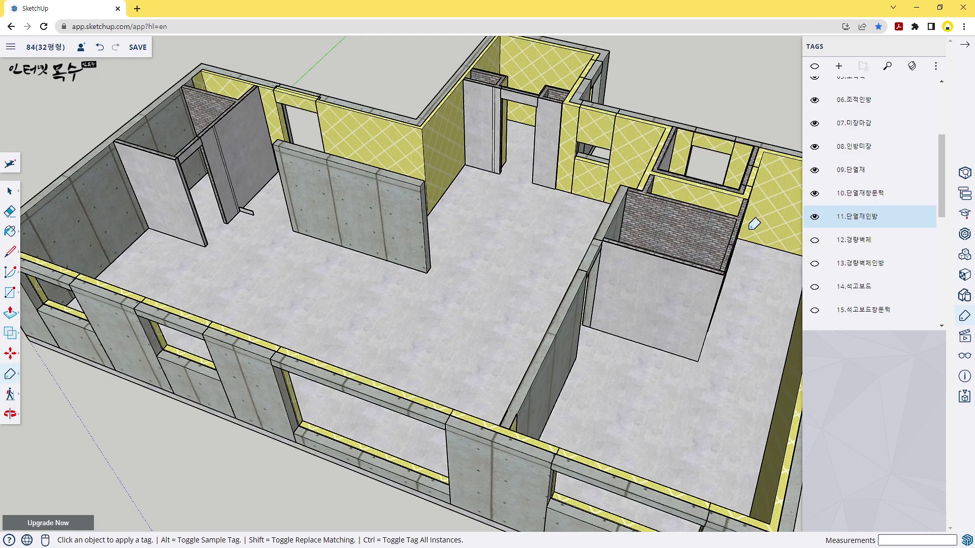
Show the 12.경량벽체 lightweight walls and orbit to inspect the partitions
middle_click_drag(684, 270, 224, 334)
scroll(361, 352, "up", 5)
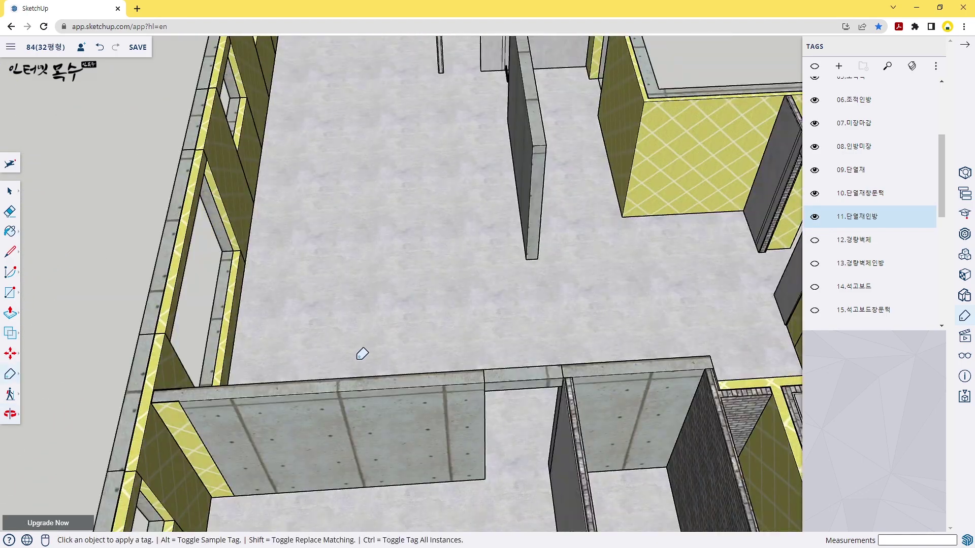
left_click(814, 240)
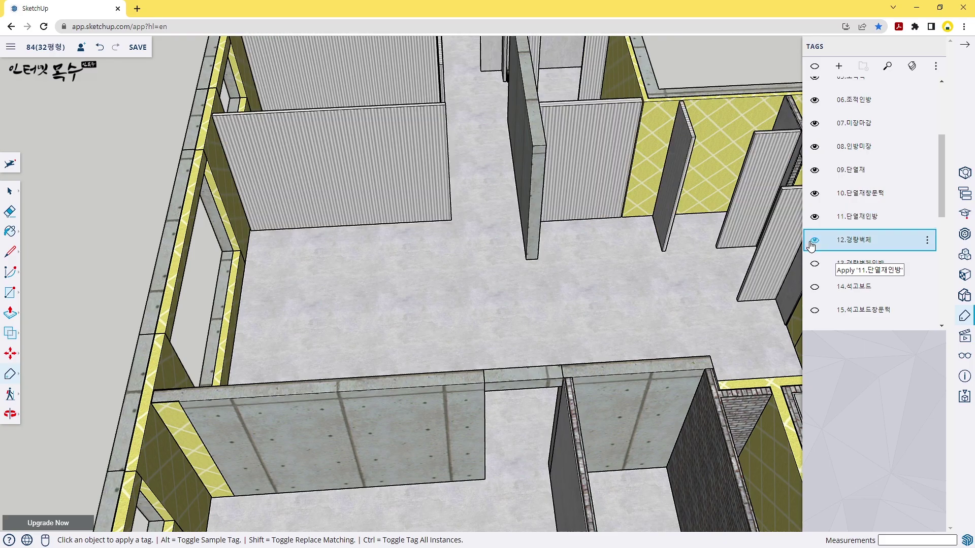
mouse_move(518, 244)
middle_mouse_down()
mouse_move(481, 353)
mouse_move(489, 327)
middle_mouse_up()
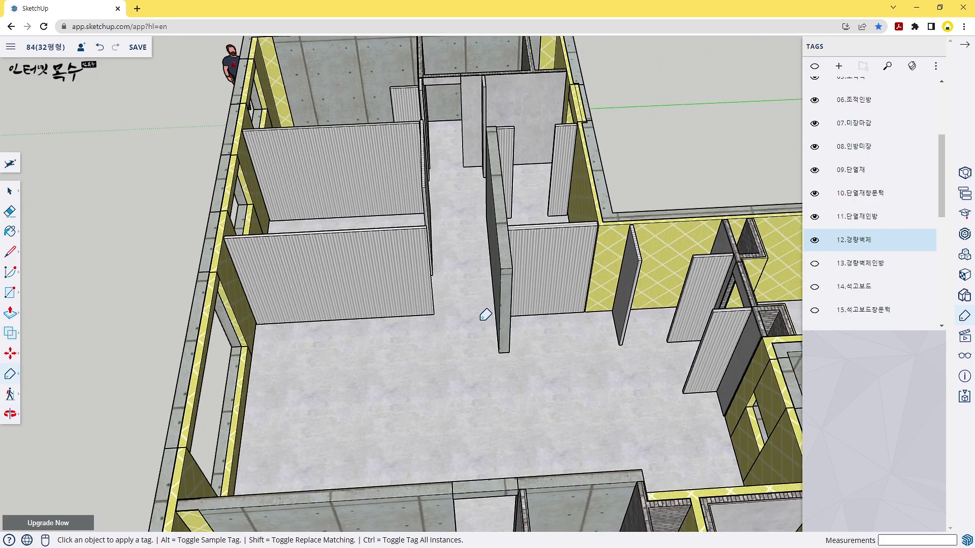
scroll(443, 327, "up", 1)
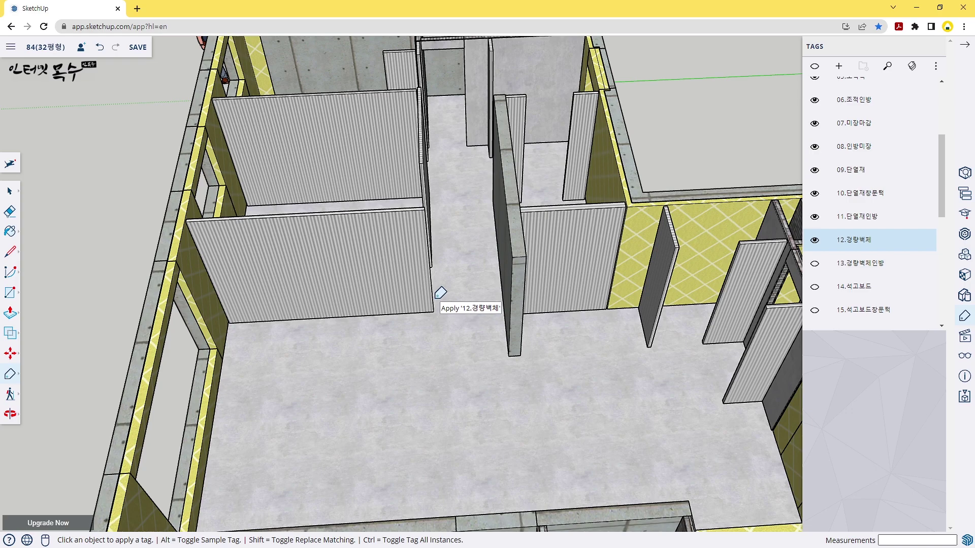
Show 13.경량벽체인방 lintels and 14.석고보드 plasterboard on the walls
left_click(815, 265)
mouse_move(498, 272)
middle_mouse_down()
mouse_move(223, 267)
mouse_move(370, 131)
middle_mouse_up()
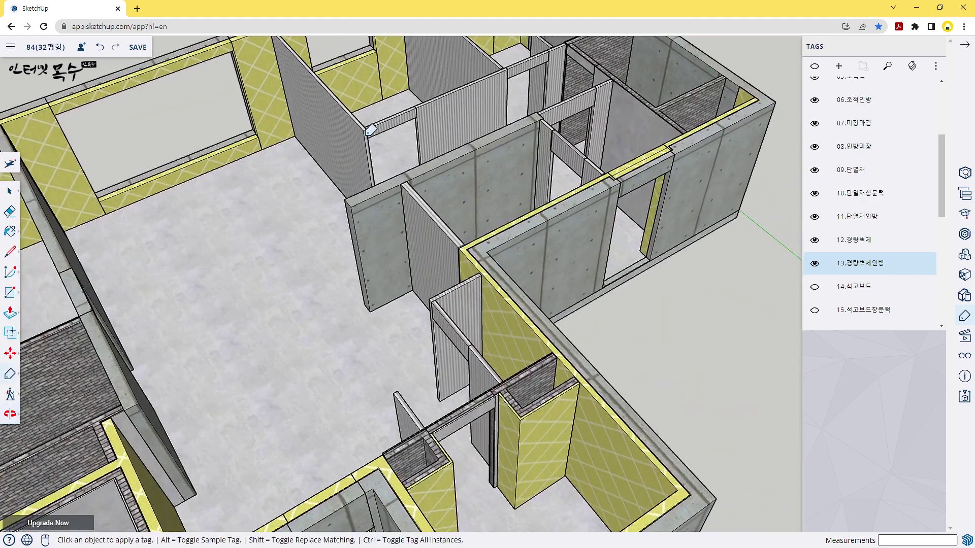
scroll(370, 131, "up", 3)
scroll(365, 153, "up", 2)
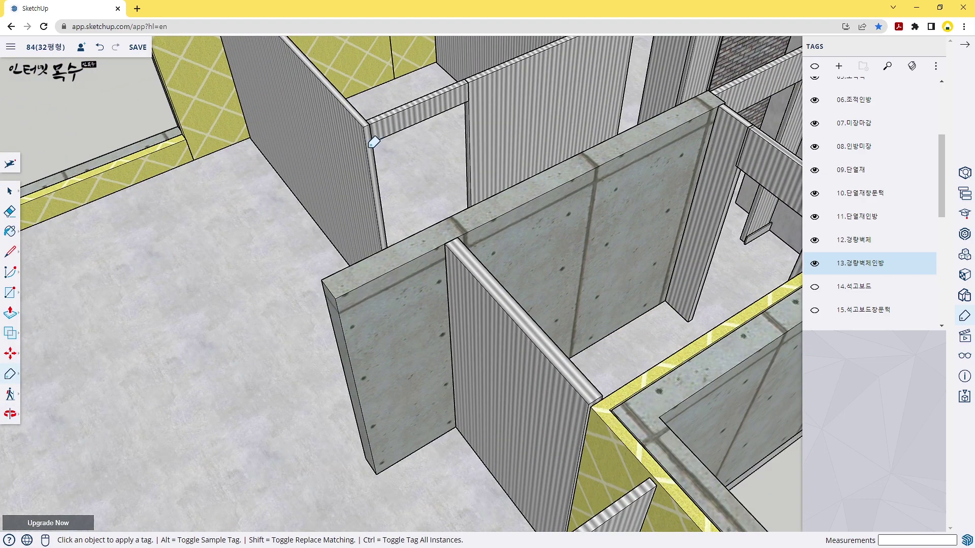
mouse_move(809, 289)
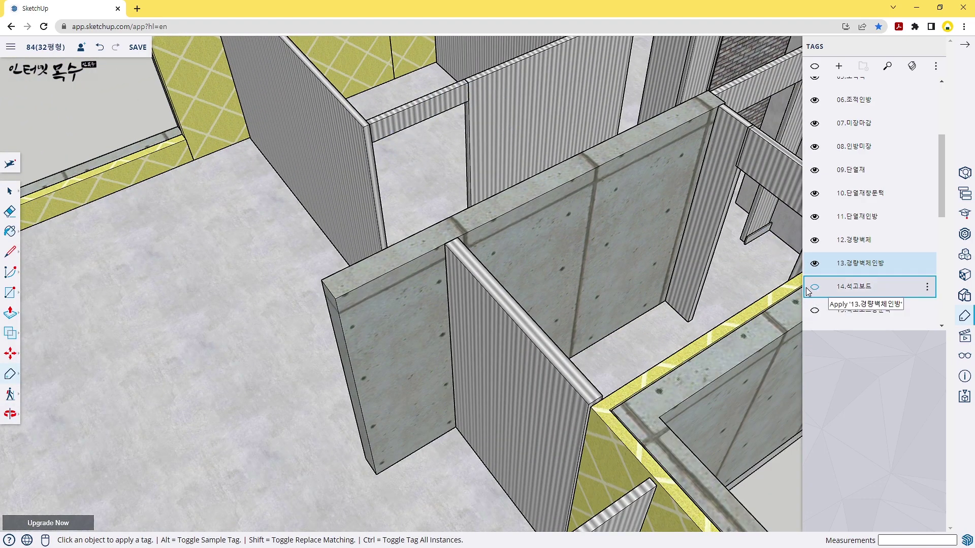
left_click(815, 288)
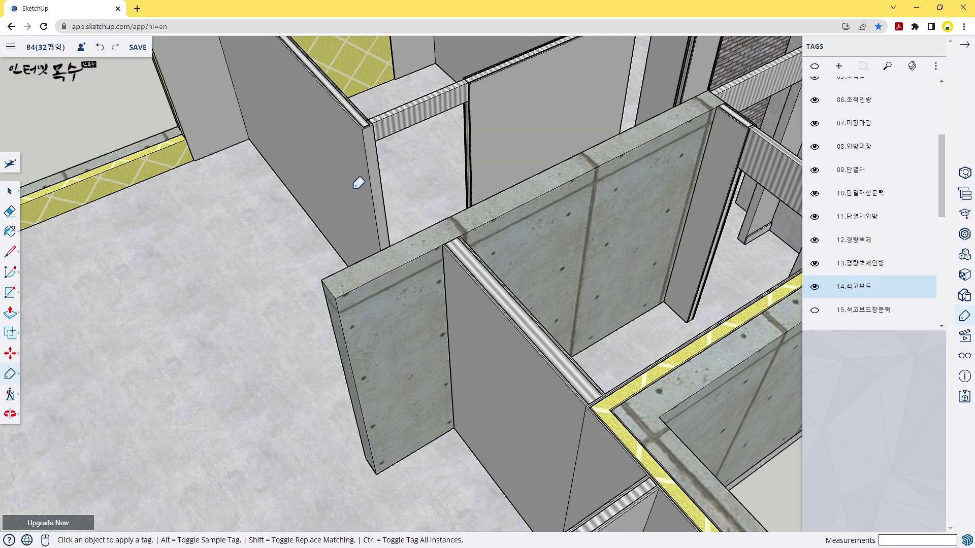
Show 15.석고보드창문턱 and 16.석고보드인방 plasterboard on sills and lintels
scroll(358, 183, "down", 2)
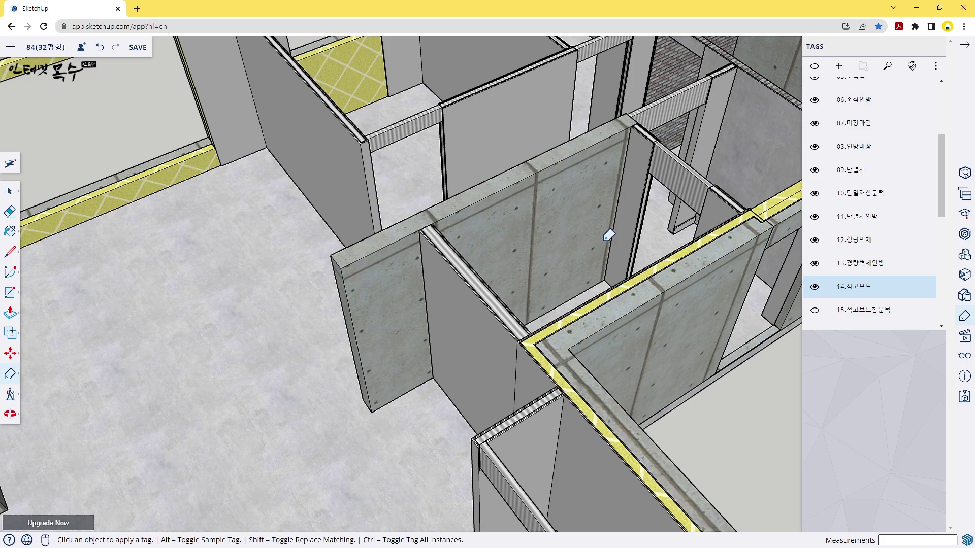
scroll(827, 302, "down", 2)
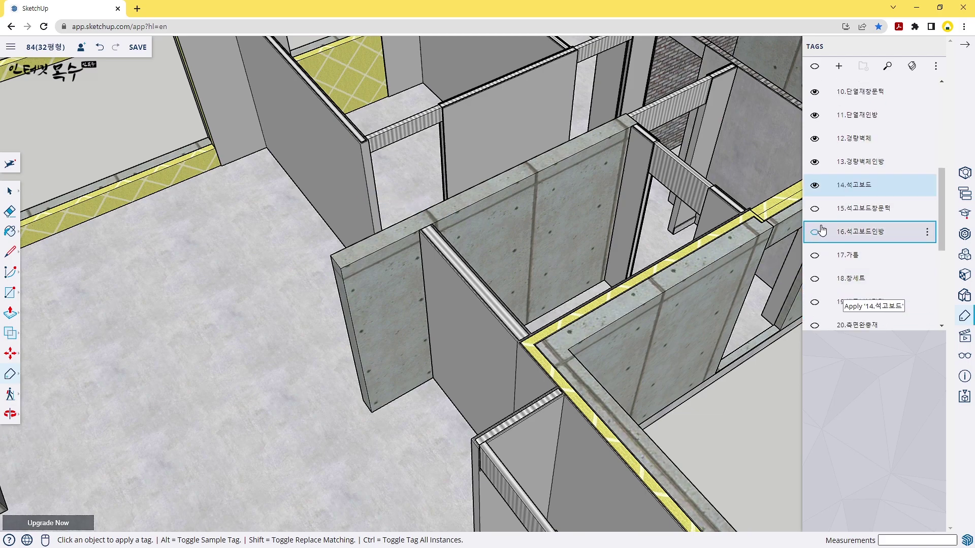
left_click(815, 210)
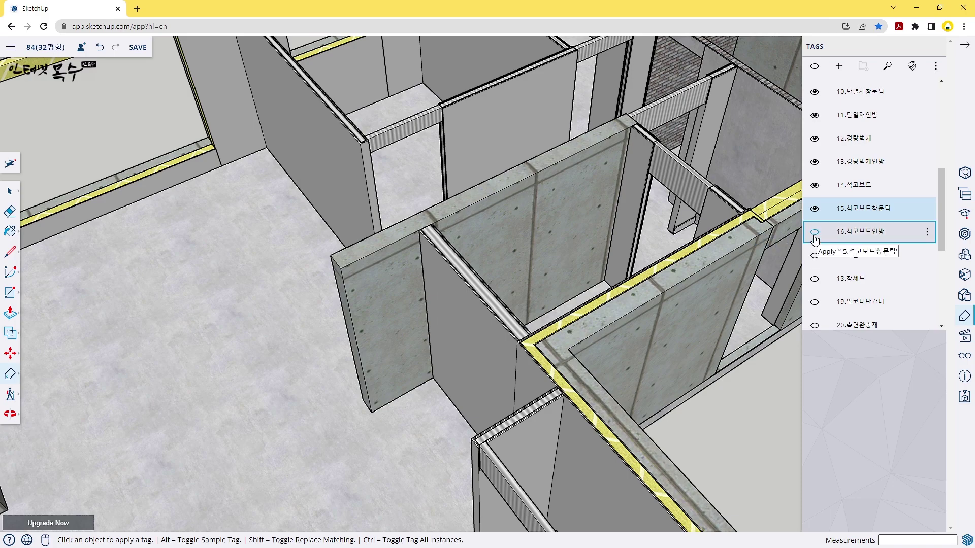
left_click(815, 232)
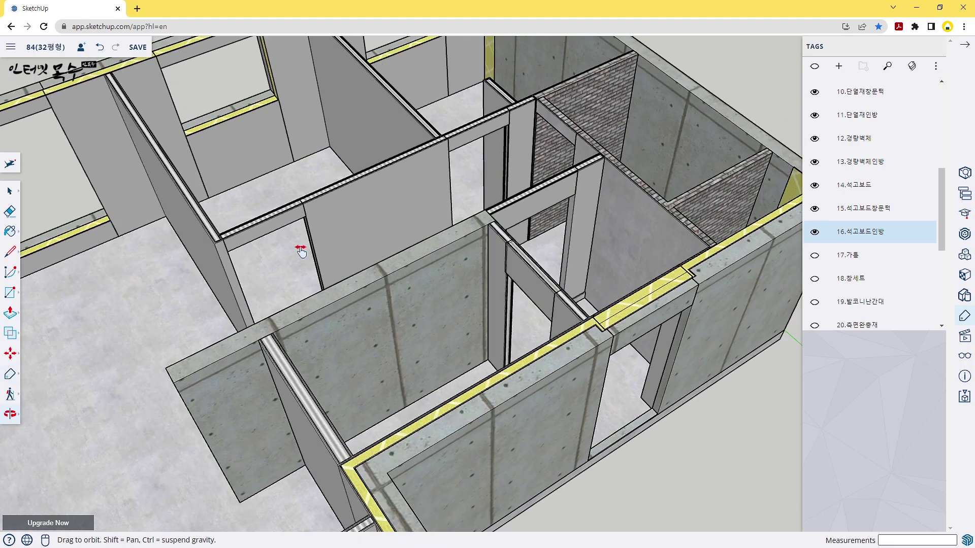
mouse_move(478, 130)
middle_mouse_down()
mouse_move(316, 185)
mouse_move(423, 162)
mouse_move(487, 235)
middle_mouse_up()
scroll(423, 162, "up", 5)
scroll(429, 175, "up", 3)
scroll(487, 168, "up", 4)
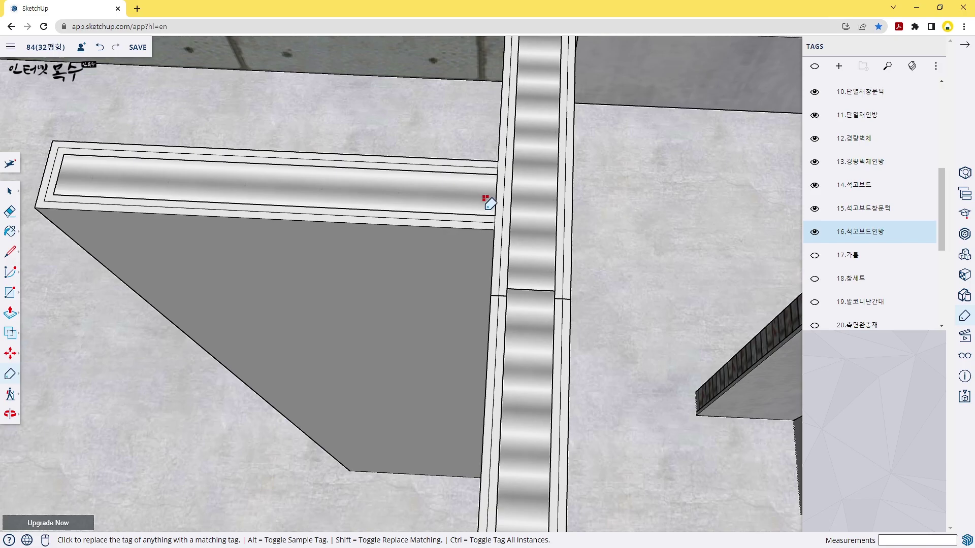
Show the 17.가틀 door frames and zoom onto a door-frame corner
scroll(594, 241, "down", 5)
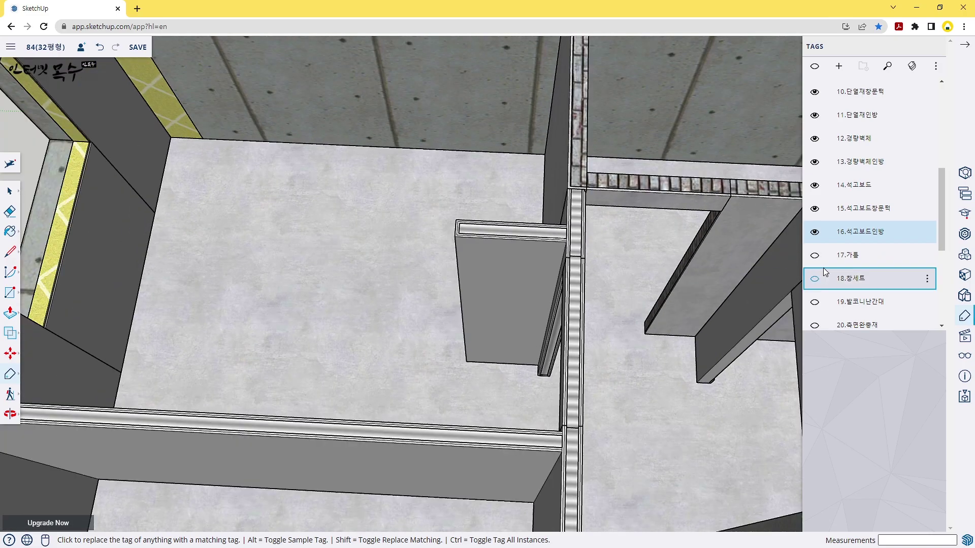
mouse_move(522, 294)
middle_mouse_down()
mouse_move(384, 187)
mouse_move(483, 257)
mouse_move(538, 245)
mouse_move(483, 234)
mouse_move(457, 276)
middle_mouse_up()
scroll(523, 242, "down", 3)
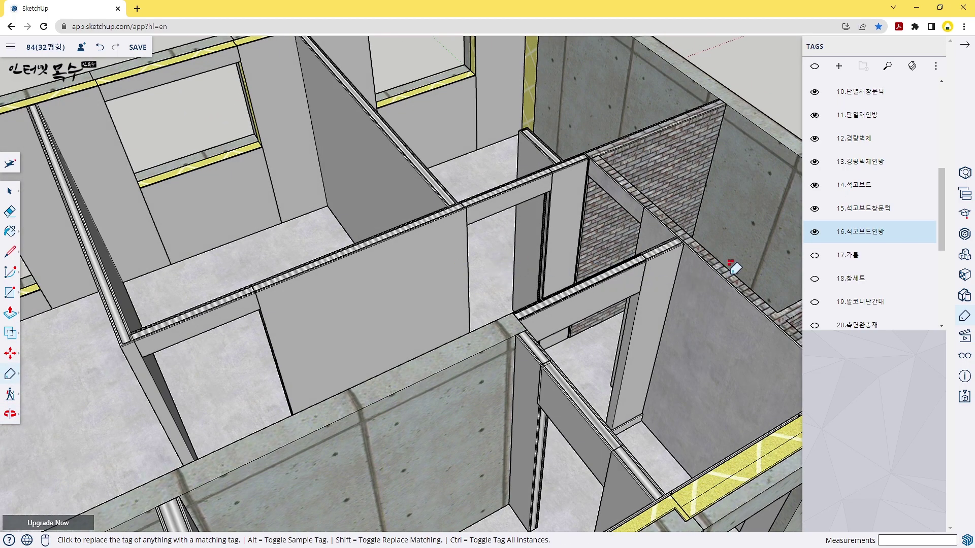
left_click(815, 256)
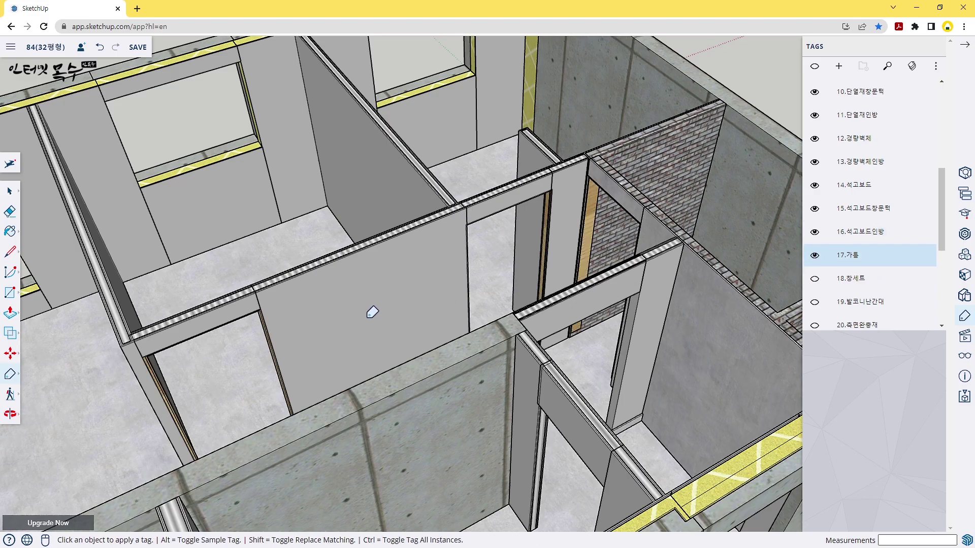
mouse_move(372, 312)
middle_mouse_down()
mouse_move(311, 295)
mouse_move(528, 292)
middle_mouse_up()
scroll(357, 246, "up", 5)
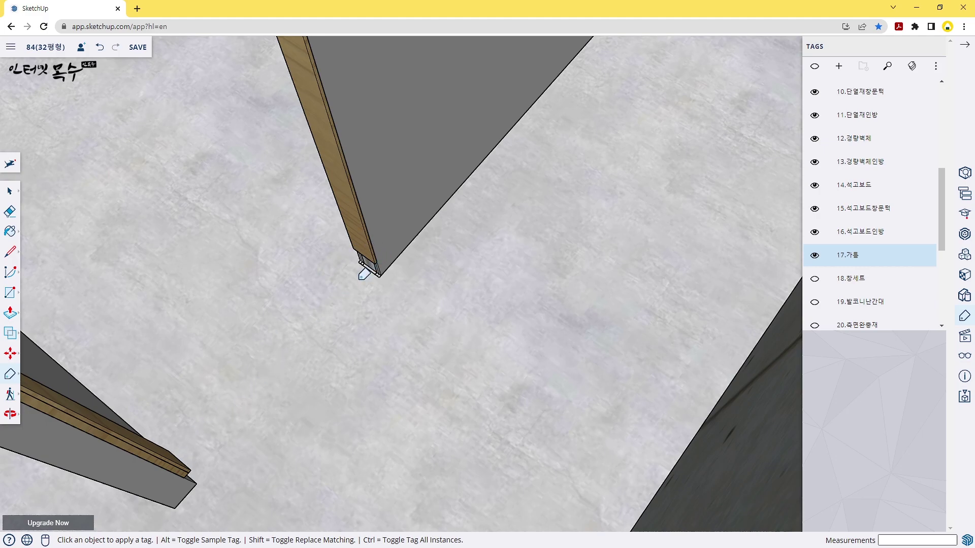
Show the 18.창세트 window sets in the wall openings
left_click(814, 278)
scroll(569, 274, "down", 5)
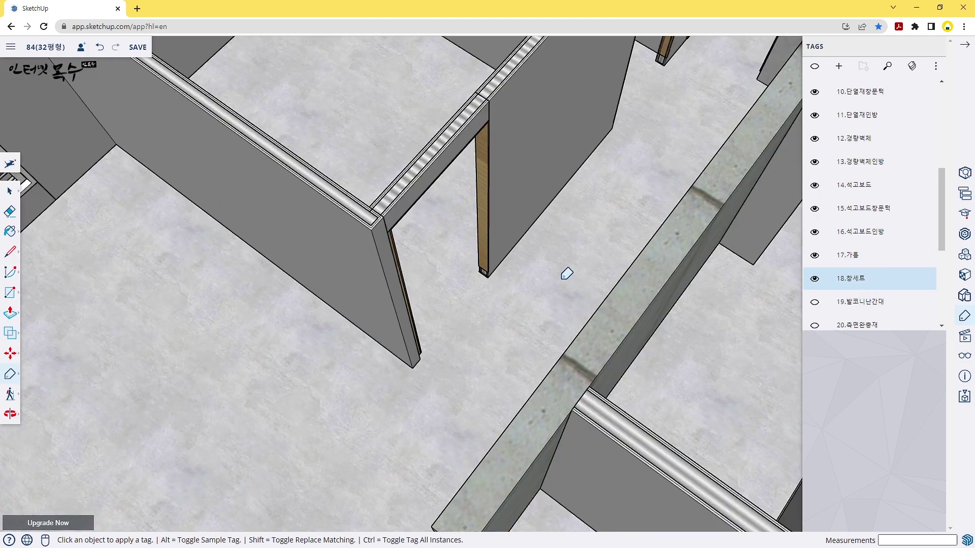
scroll(566, 274, "down", 5)
scroll(337, 291, "up", 4)
scroll(333, 299, "down", 1)
scroll(284, 287, "down", 1)
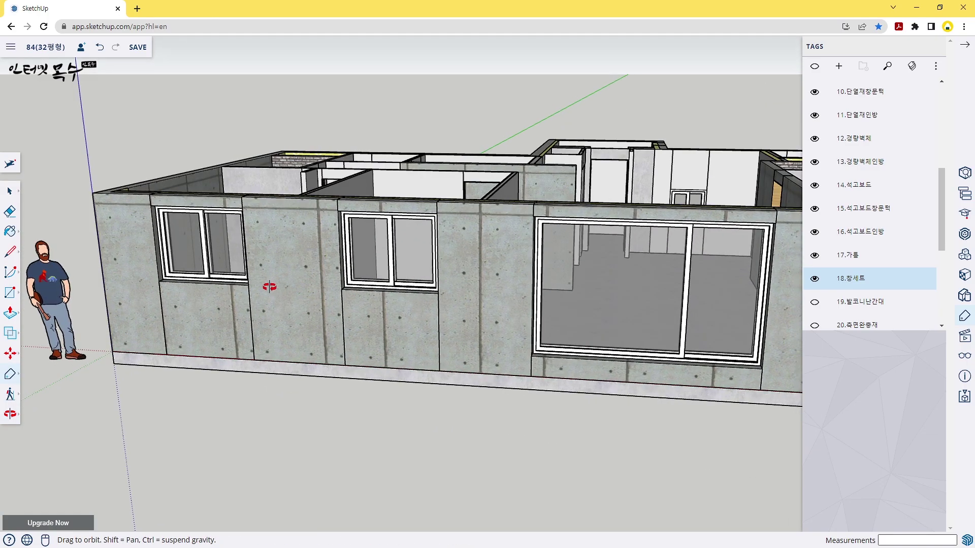
scroll(163, 243, "down", 2)
scroll(170, 241, "up", 3)
scroll(183, 243, "up", 3)
Orbit and zoom closely around the front window and its frame
middle_click_drag(183, 242, 506, 337)
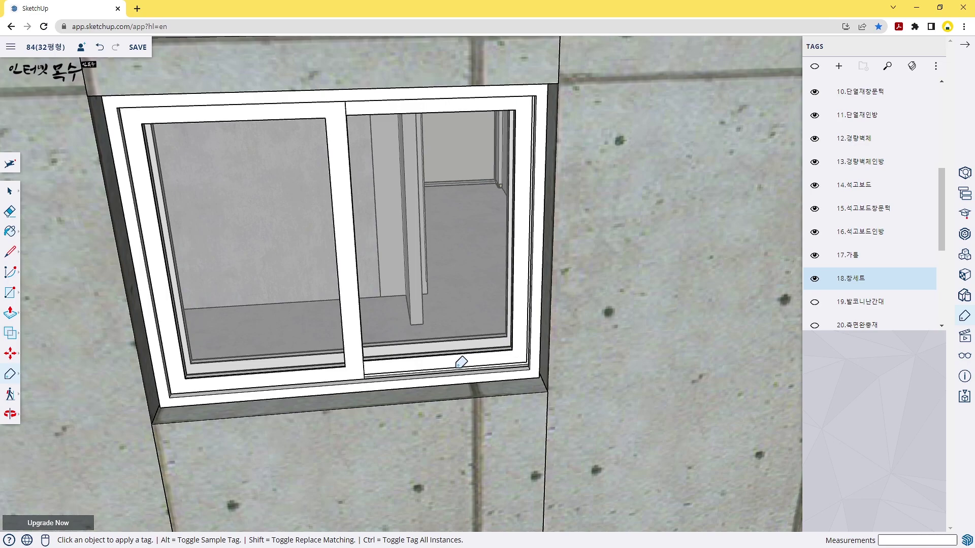
middle_click_drag(393, 404, 300, 257)
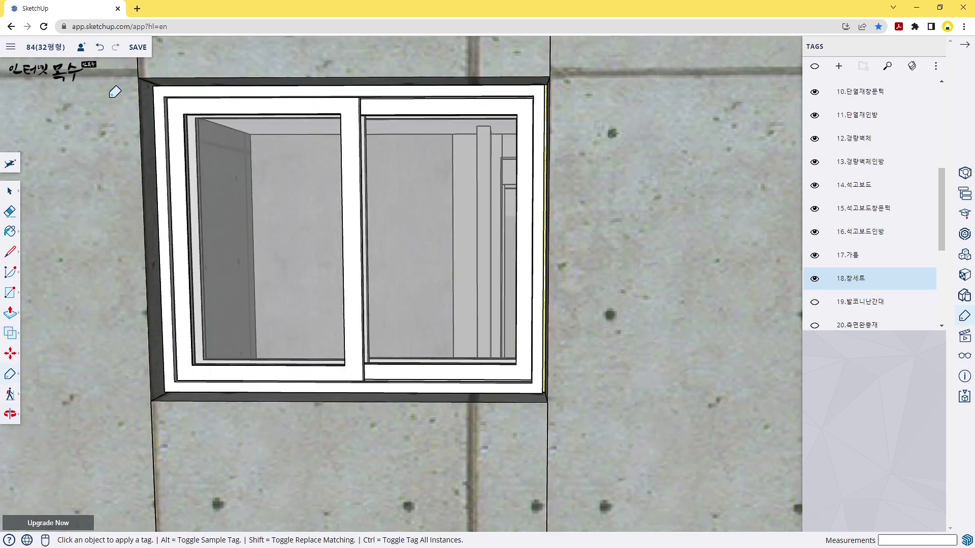
scroll(548, 207, "up", 3)
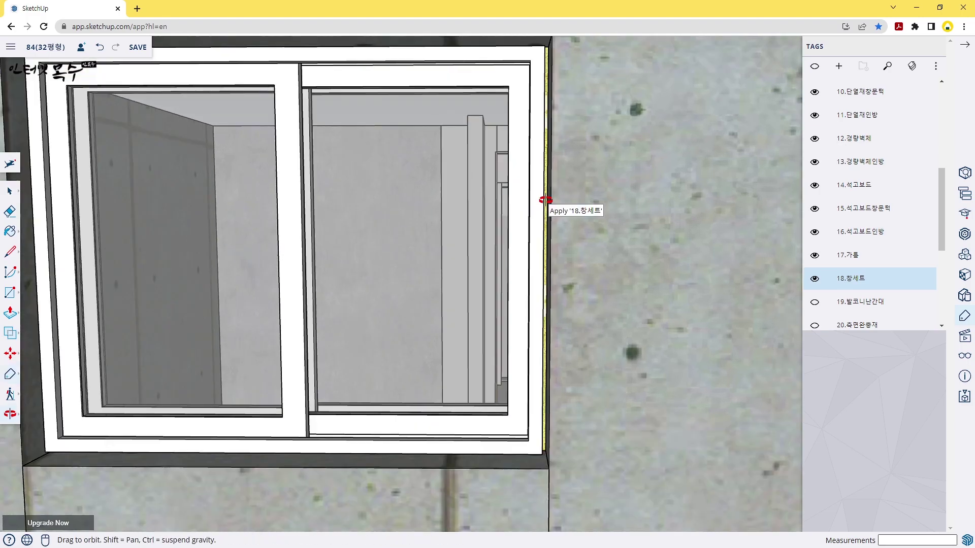
scroll(544, 200, "up", 3)
mouse_move(544, 209)
middle_mouse_down()
mouse_move(526, 214)
mouse_move(566, 206)
middle_mouse_up()
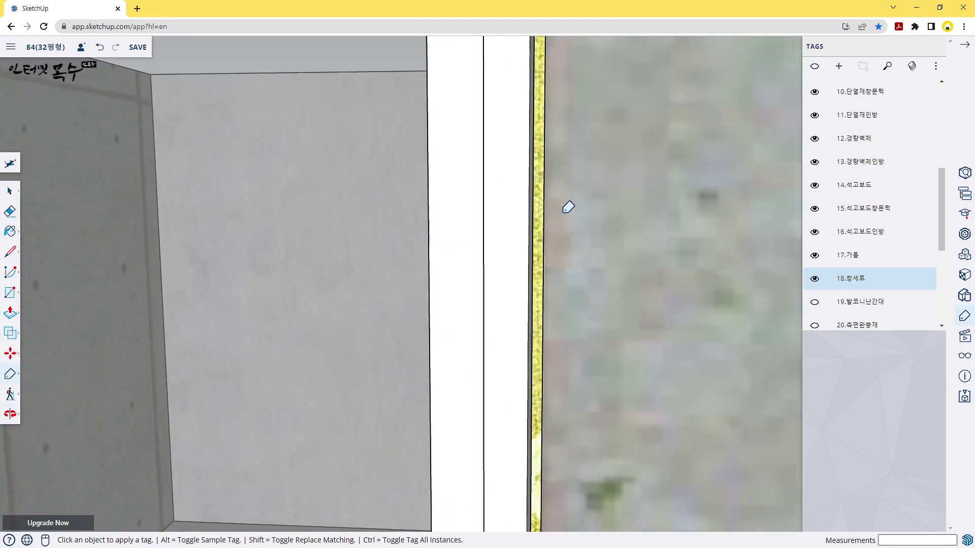
scroll(548, 224, "up", 2)
scroll(560, 231, "down", 2)
scroll(556, 233, "down", 1)
scroll(337, 250, "down", 3)
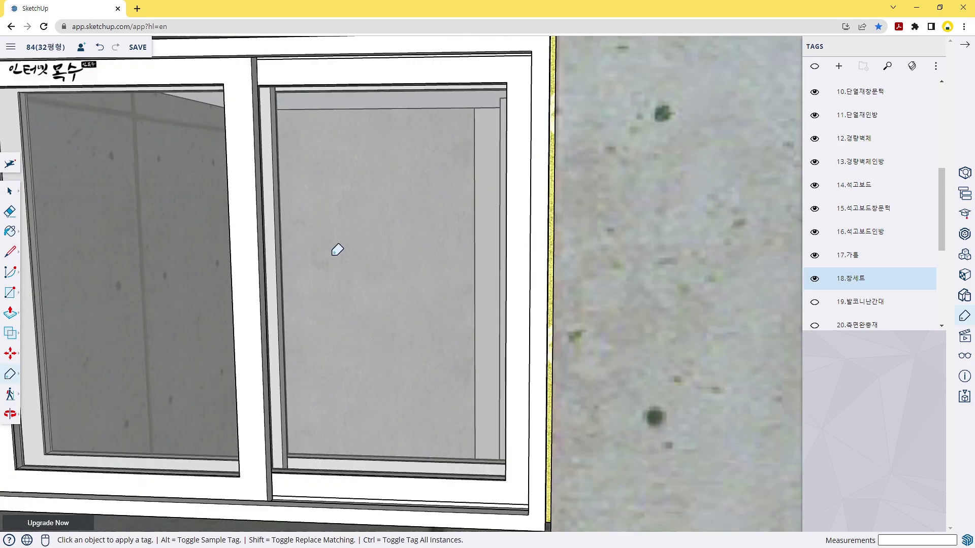
scroll(337, 254, "down", 2)
mouse_move(338, 255)
middle_mouse_down()
mouse_move(487, 269)
mouse_move(234, 244)
middle_mouse_up()
scroll(283, 238, "up", 3)
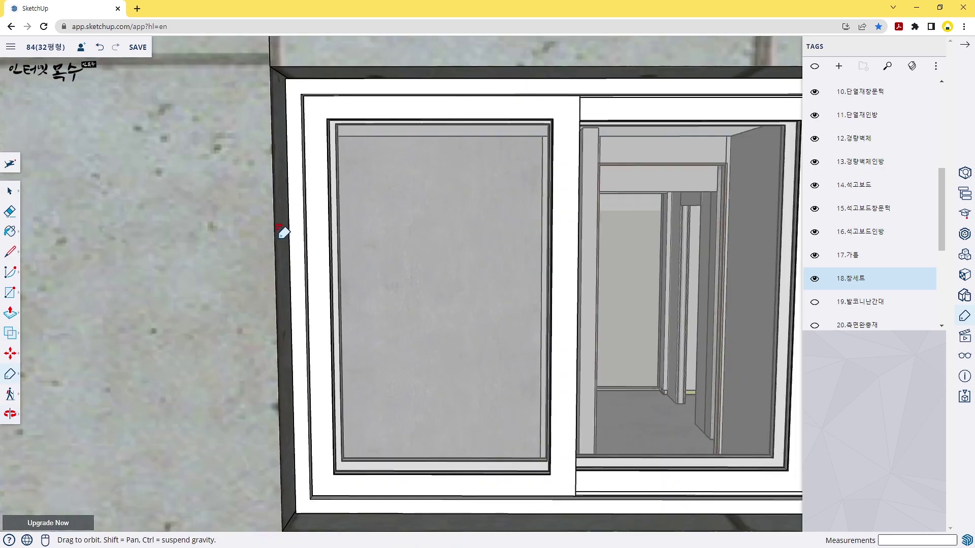
scroll(290, 227, "up", 3)
mouse_move(289, 226)
middle_mouse_down()
mouse_move(361, 237)
mouse_move(330, 248)
mouse_move(340, 209)
mouse_move(359, 203)
mouse_move(320, 383)
mouse_move(341, 270)
middle_mouse_up()
scroll(342, 266, "up", 1)
scroll(347, 267, "down", 1)
scroll(347, 267, "down", 5)
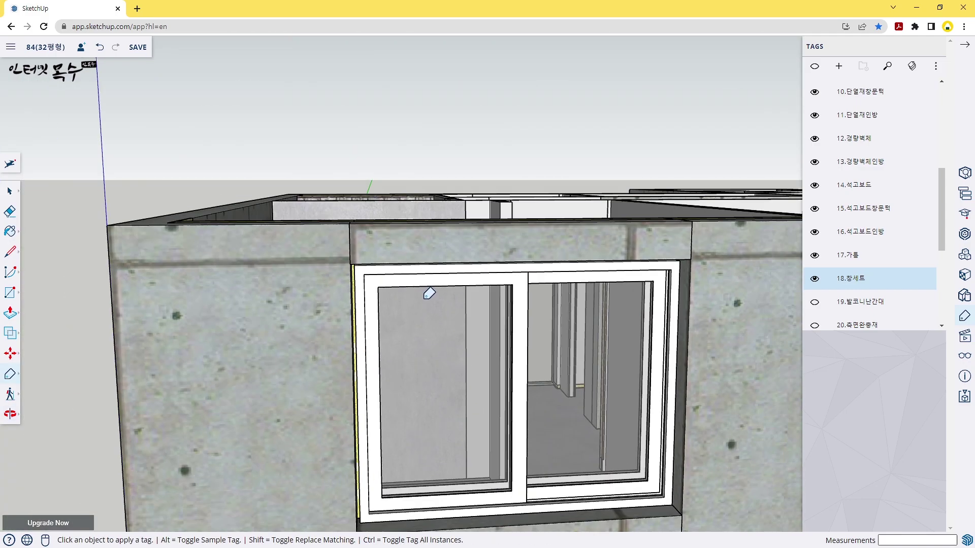
Orbit across the front concrete wall, then rise to an elevated floor-plan overview
middle_click_drag(428, 290, 318, 206)
scroll(428, 254, "down", 2)
mouse_move(428, 254)
middle_mouse_down()
mouse_move(592, 296)
mouse_move(298, 278)
middle_mouse_up()
middle_click_drag(345, 206, 342, 210)
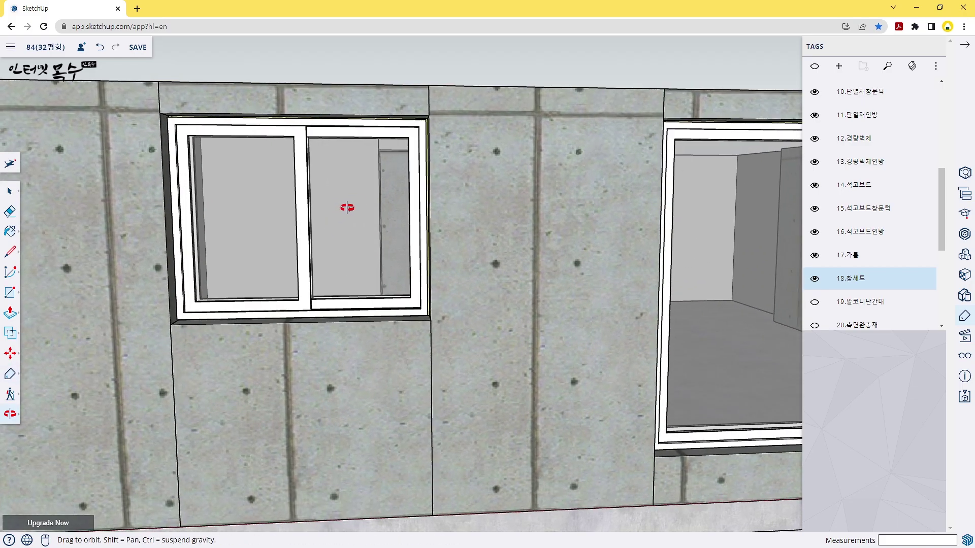
scroll(348, 203, "up", 3)
scroll(356, 200, "down", 1)
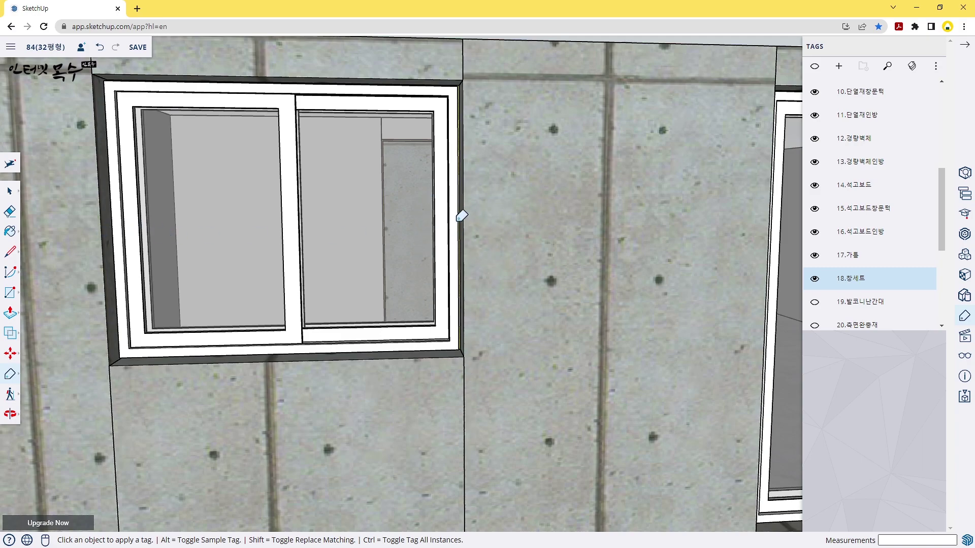
scroll(563, 246, "down", 2)
scroll(564, 252, "down", 2)
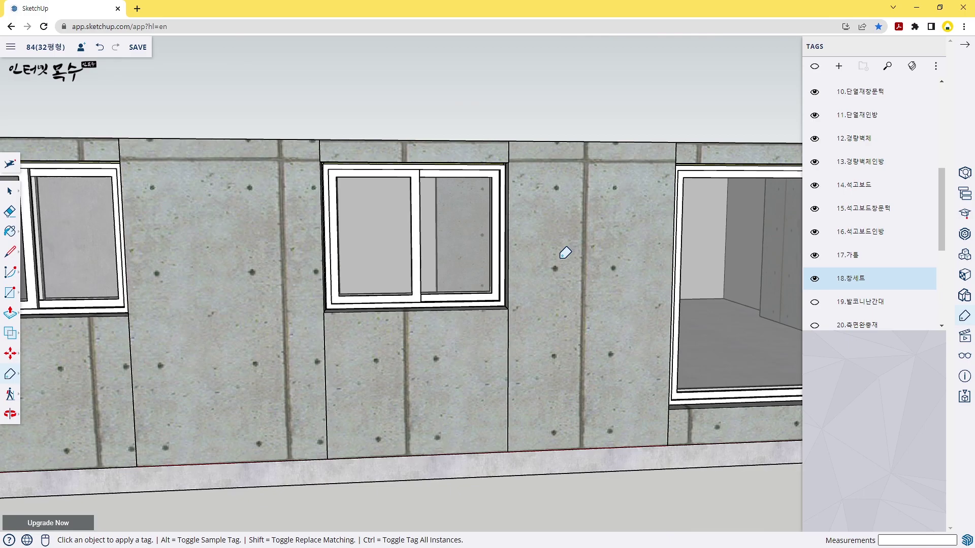
scroll(563, 264, "down", 2)
mouse_move(563, 289)
middle_mouse_down()
mouse_move(355, 424)
mouse_move(359, 377)
mouse_move(498, 318)
middle_mouse_up()
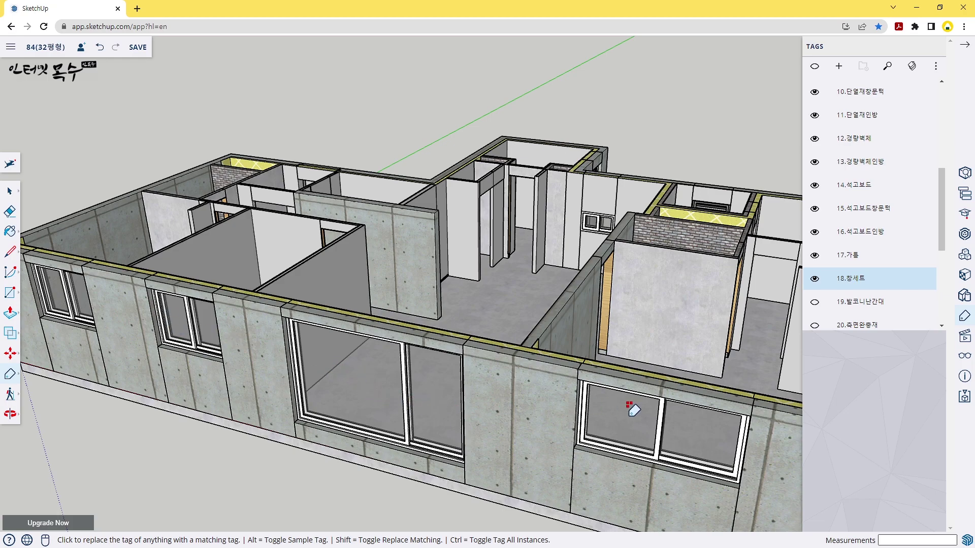
Show the 19.발코니난간대 balcony railing across the large front opening
scroll(857, 268, "down", 2)
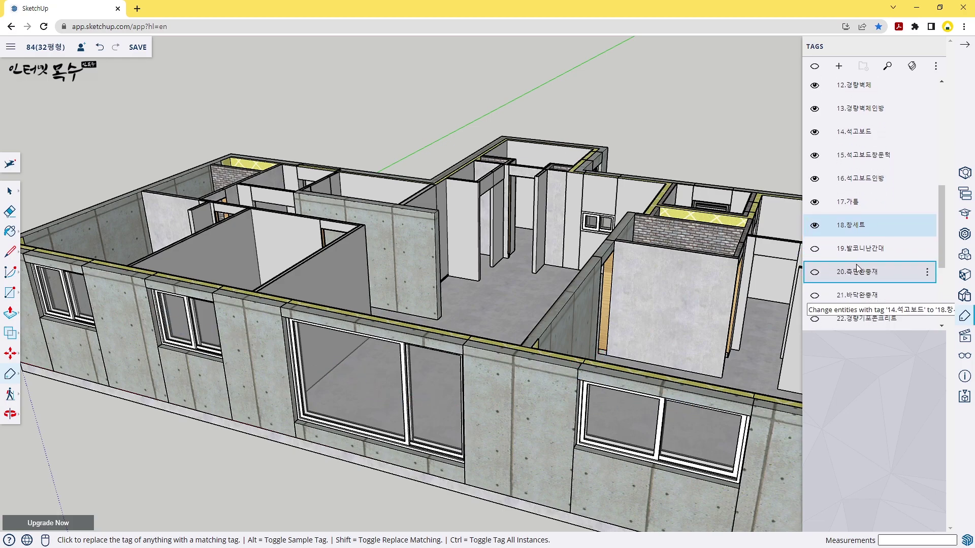
scroll(843, 254, "down", 2)
left_click(815, 202)
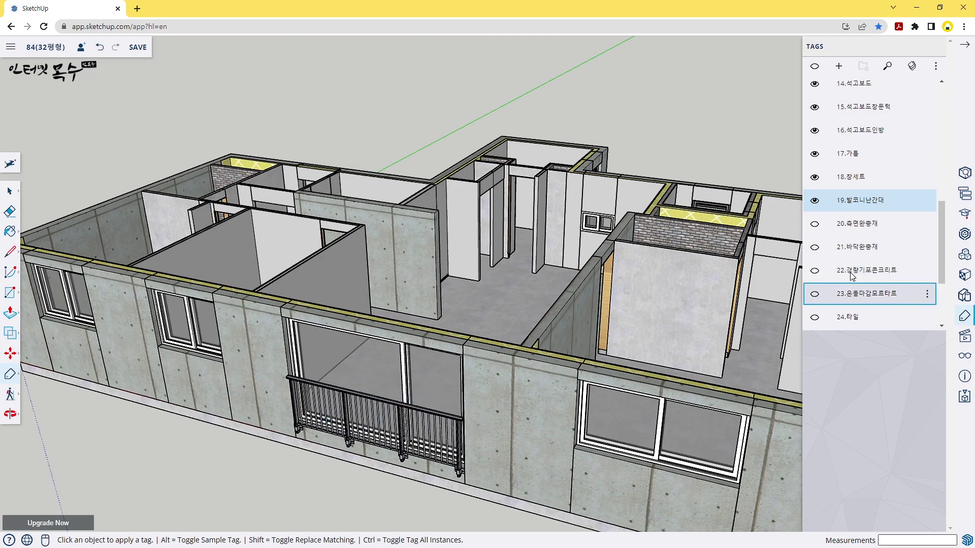
Show the 20.측면완충재 side cushioning and orbit to a top-down plan view
left_click(814, 230)
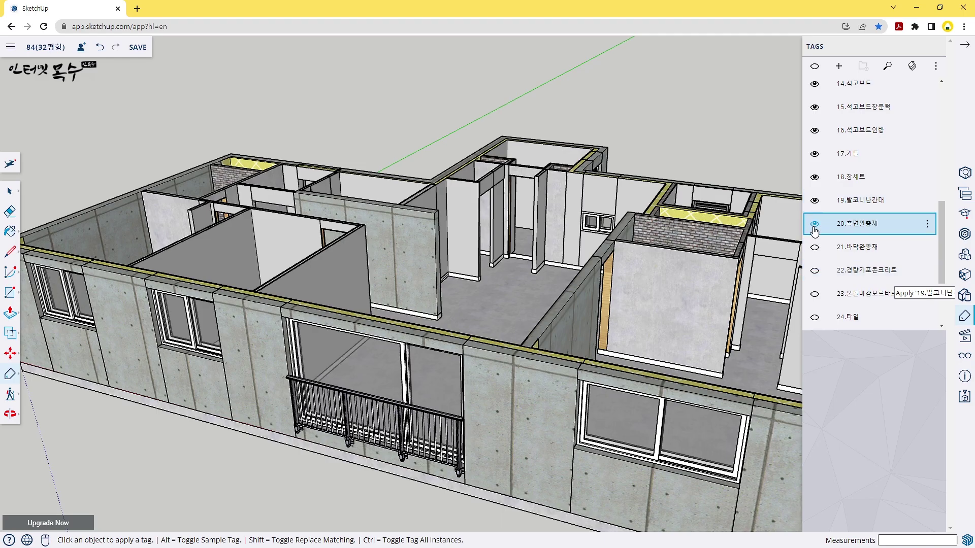
mouse_move(637, 273)
middle_mouse_down()
mouse_move(303, 359)
mouse_move(240, 392)
mouse_move(358, 289)
middle_mouse_up()
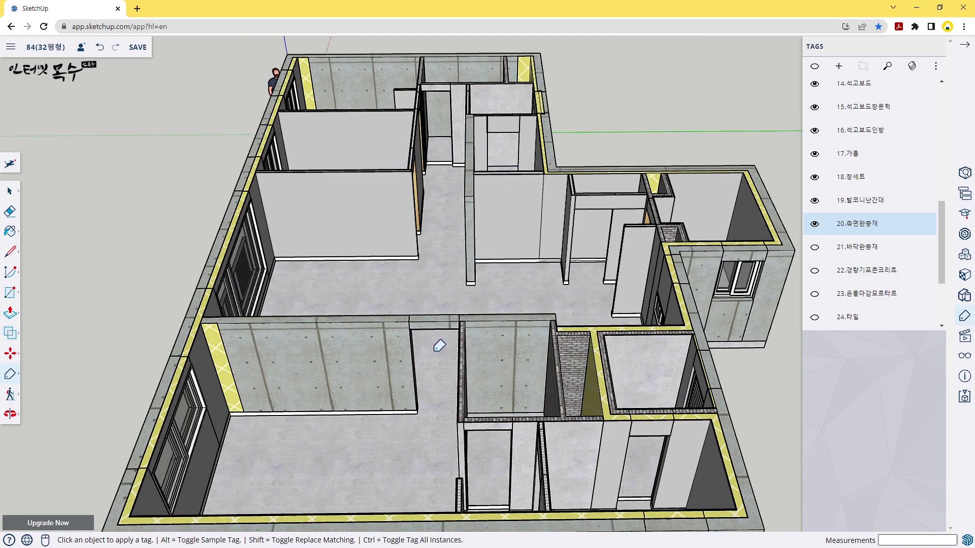
scroll(439, 346, "up", 3)
scroll(449, 342, "up", 2)
scroll(454, 334, "up", 2)
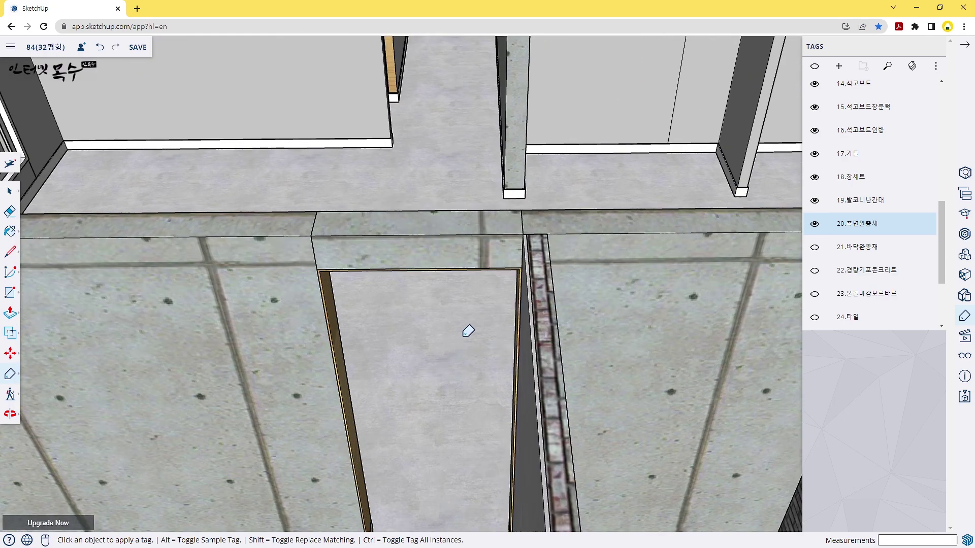
Show the 21.바닥완충재 teal floor underlay and orbit around to inspect it
left_click(815, 247)
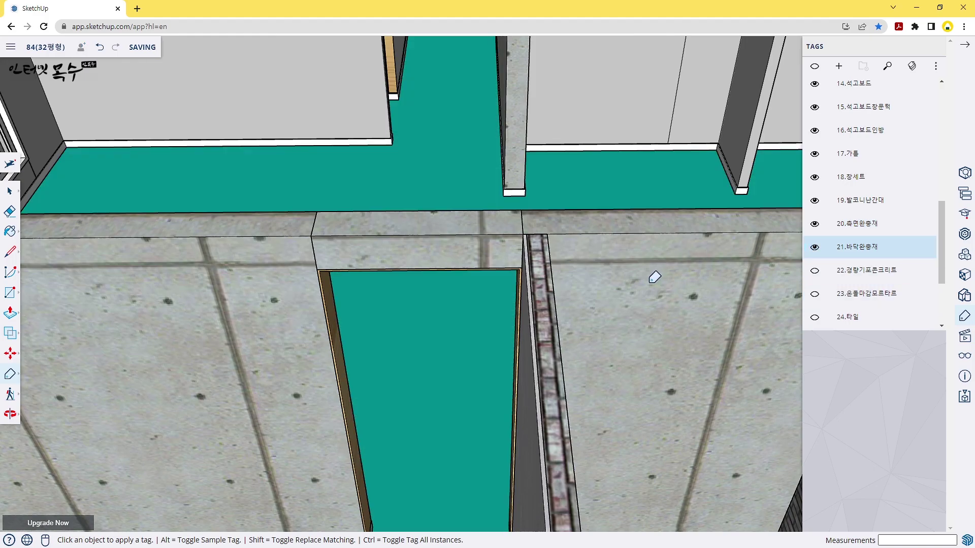
mouse_move(653, 277)
middle_mouse_down()
mouse_move(366, 257)
mouse_move(316, 265)
middle_mouse_up()
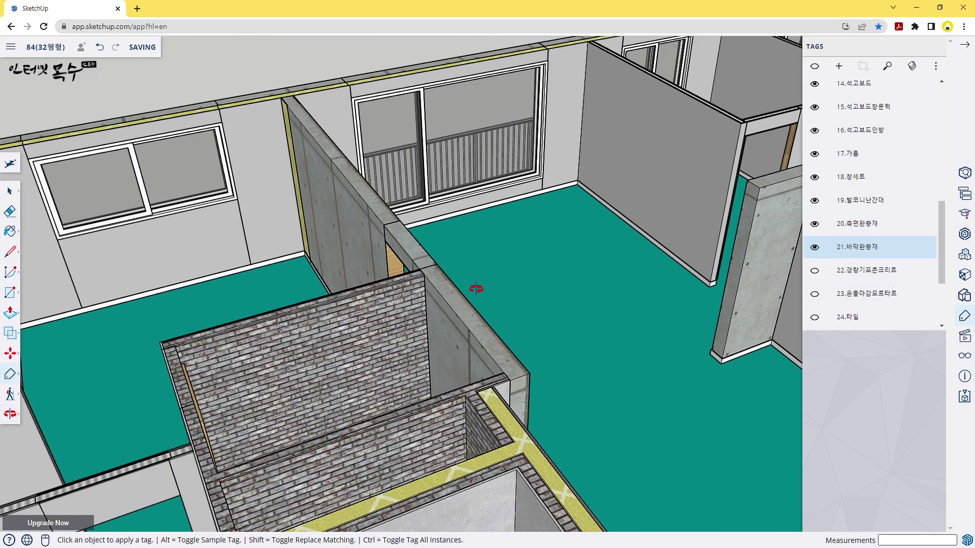
middle_click_drag(476, 289, 366, 305)
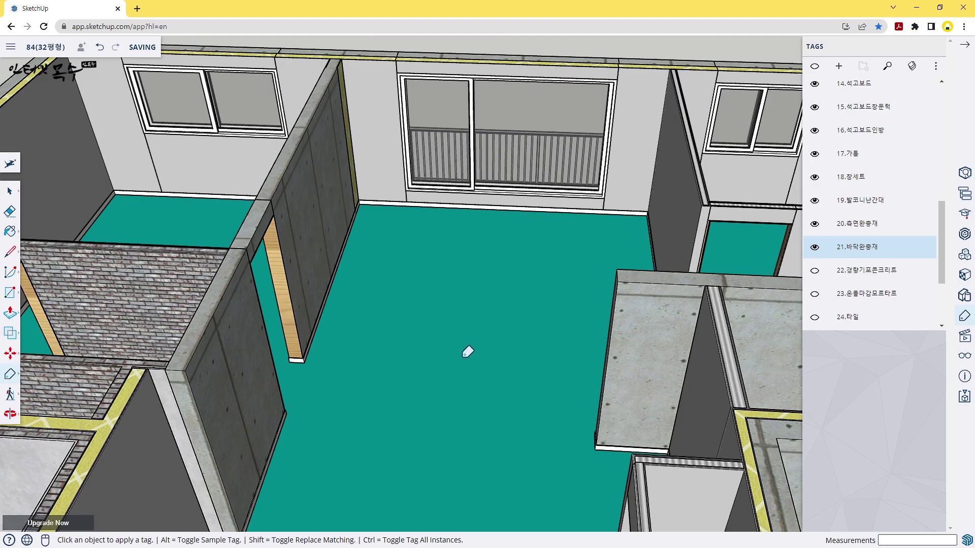
scroll(468, 356, "down", 5)
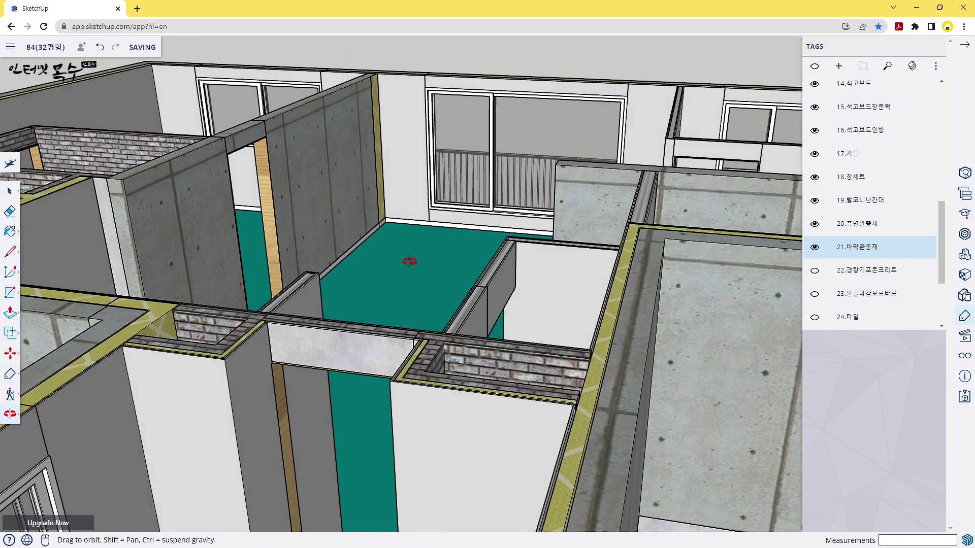
middle_click_drag(403, 261, 572, 455)
scroll(558, 446, "up", 2)
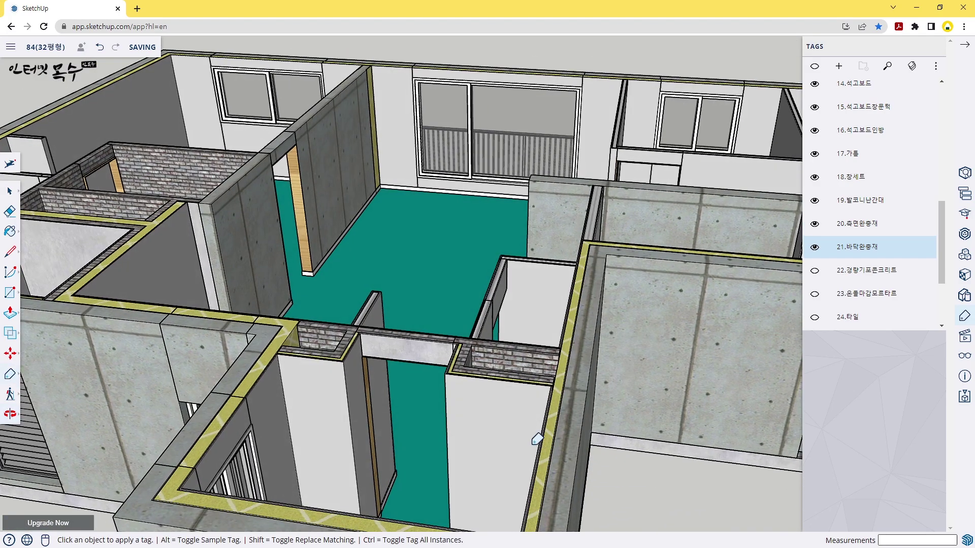
scroll(528, 434, "up", 2)
scroll(558, 416, "up", 2)
scroll(604, 376, "up", 2)
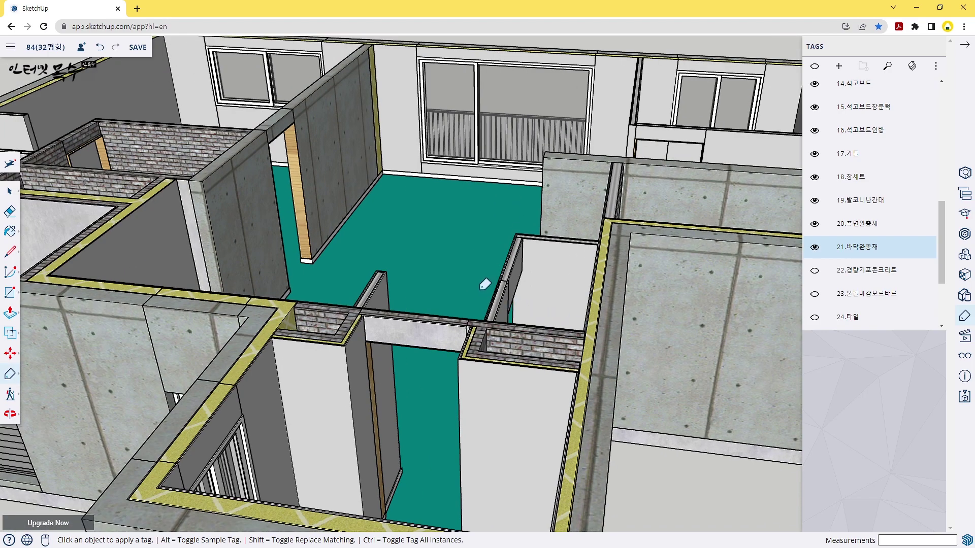
scroll(457, 279, "up", 2)
scroll(464, 282, "up", 2)
scroll(470, 294, "up", 2)
mouse_move(469, 294)
middle_mouse_down()
mouse_move(448, 329)
mouse_move(517, 342)
middle_mouse_up()
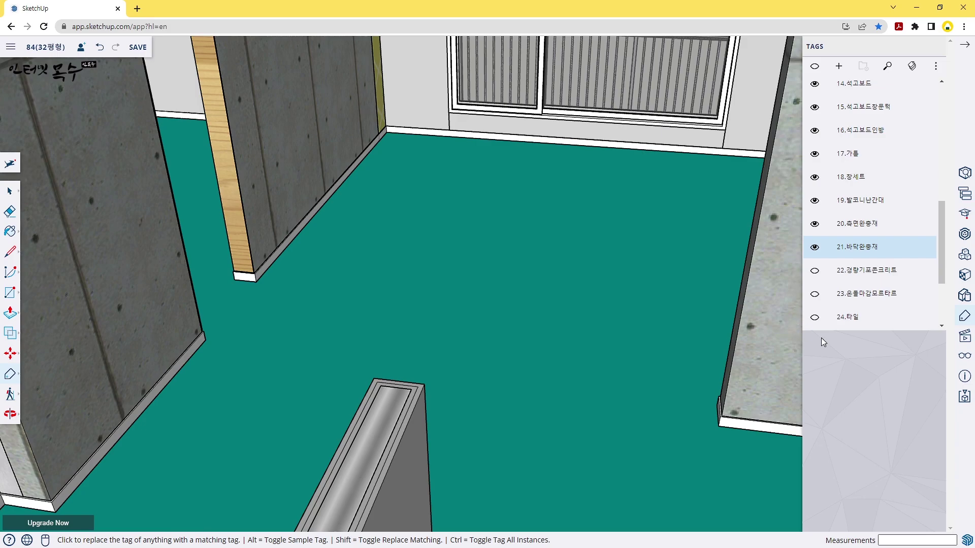
mouse_move(815, 272)
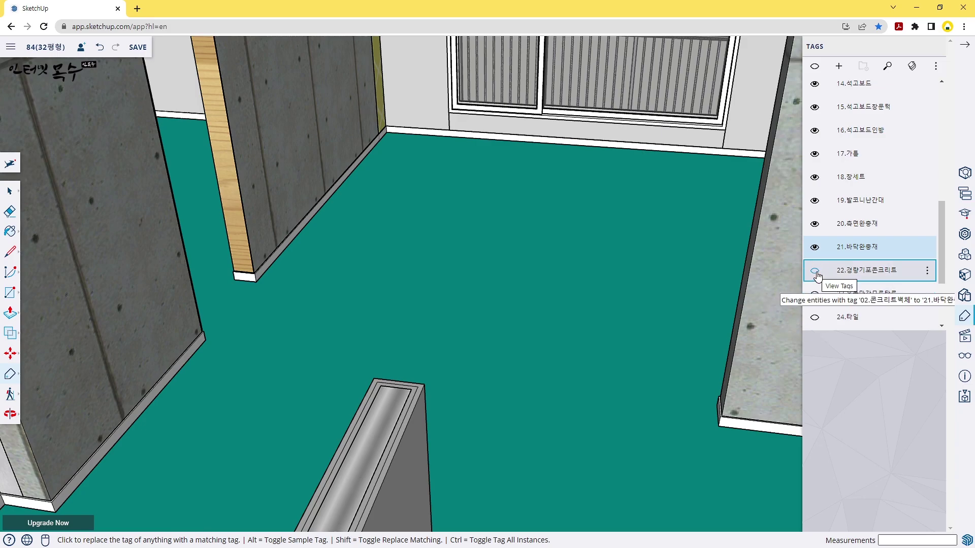
Show the 22.경량기포콘크리트 lightweight concrete layer over the teal underlay
left_click(815, 273)
scroll(606, 247, "down", 5)
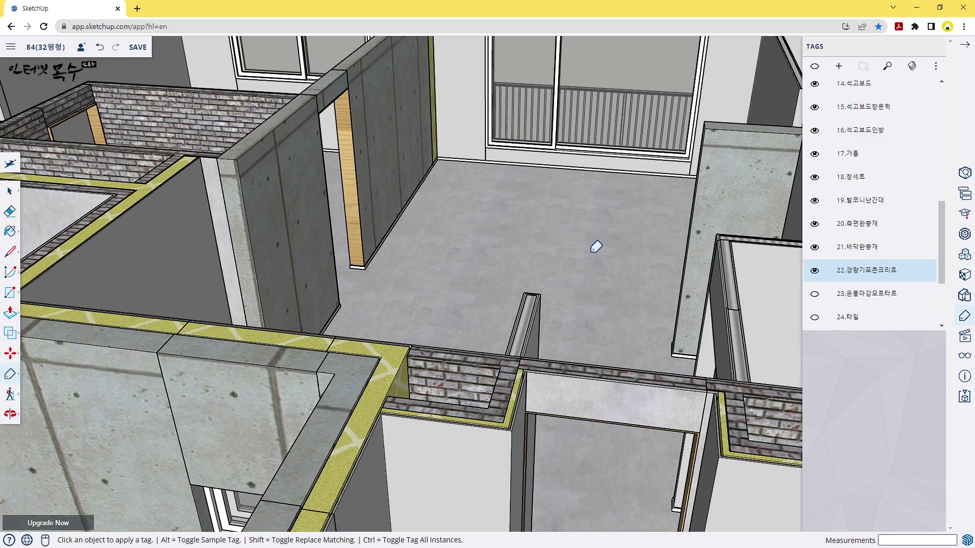
mouse_move(550, 269)
middle_mouse_down()
mouse_move(370, 311)
mouse_move(414, 303)
middle_mouse_up()
Show the 23.온돌마감모르타르 grey mortar floor and close in overhead on the brick room
left_click(814, 294)
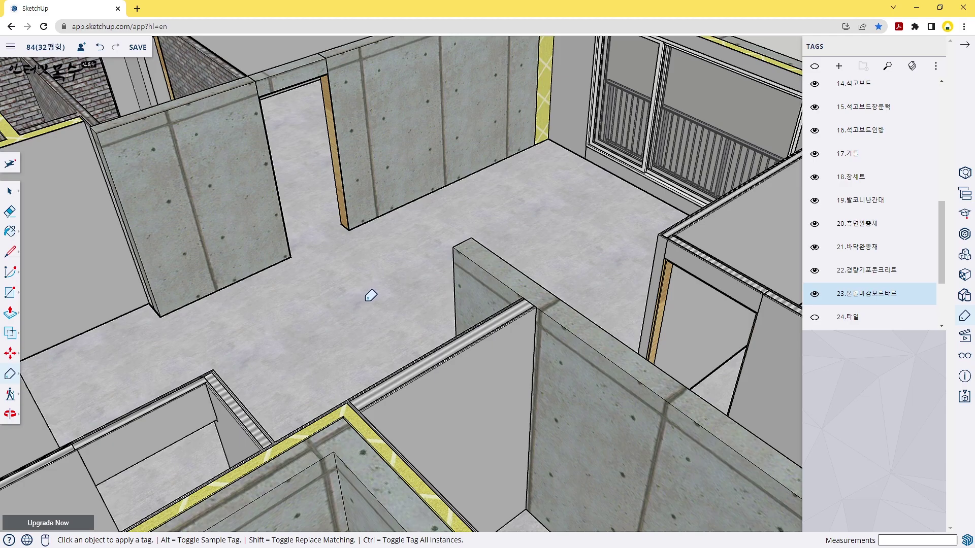
scroll(871, 283, "down", 1)
scroll(870, 283, "down", 1)
mouse_move(609, 239)
middle_mouse_down()
mouse_move(544, 236)
mouse_move(396, 284)
mouse_move(283, 283)
mouse_move(322, 279)
middle_mouse_up()
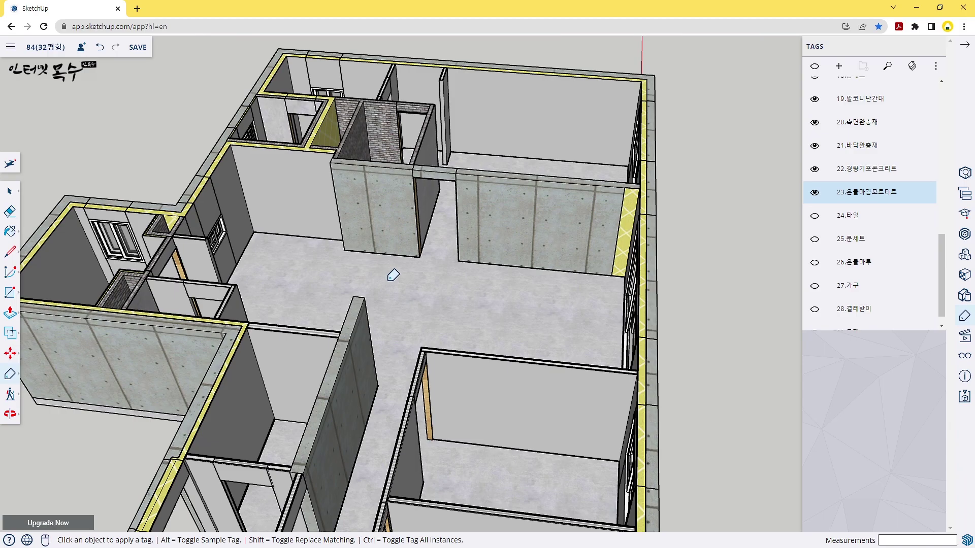
middle_click_drag(394, 274, 276, 333)
scroll(402, 137, "up", 3)
scroll(413, 137, "up", 5)
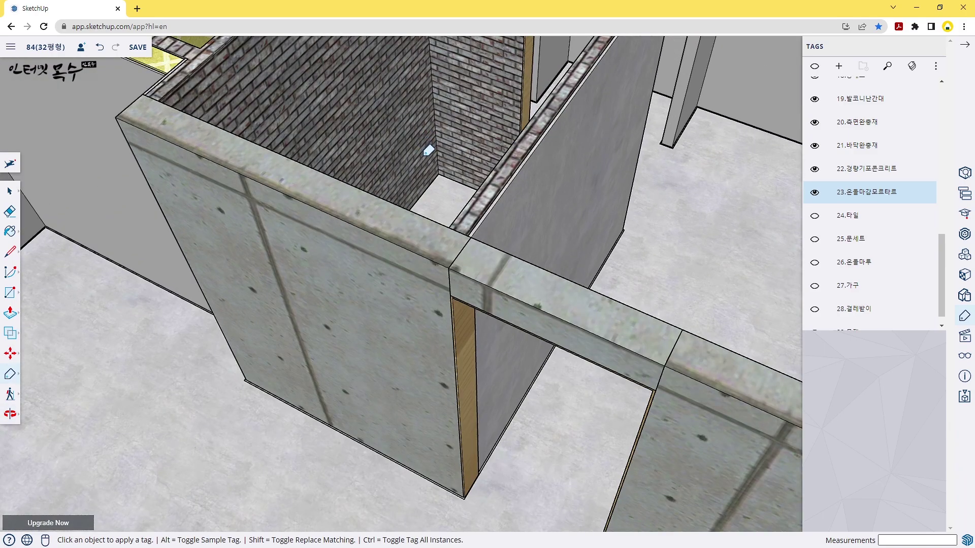
scroll(428, 151, "down", 3)
middle_click_drag(409, 261, 441, 266)
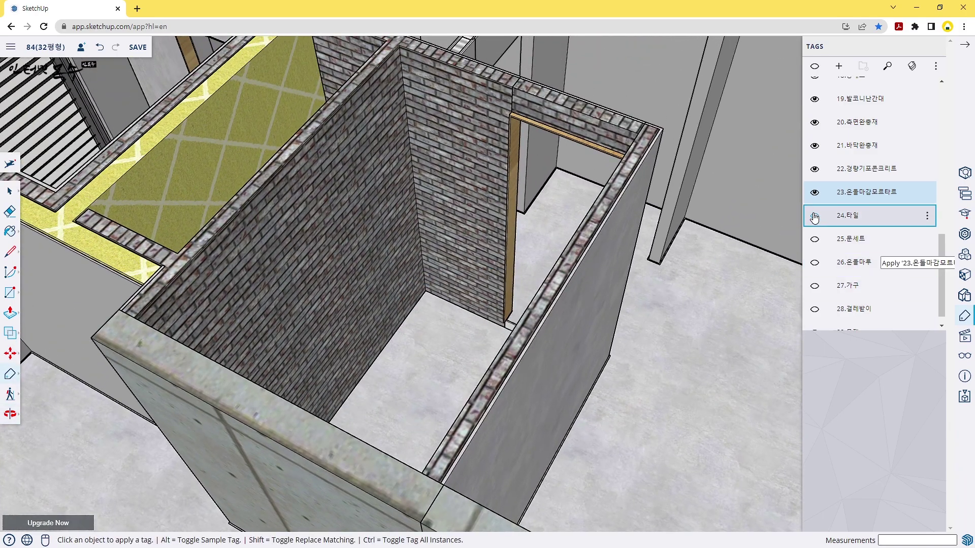
Turn on the 24.타일 tile tag and orbit around the apartment rooms to inspect it
left_click(814, 217)
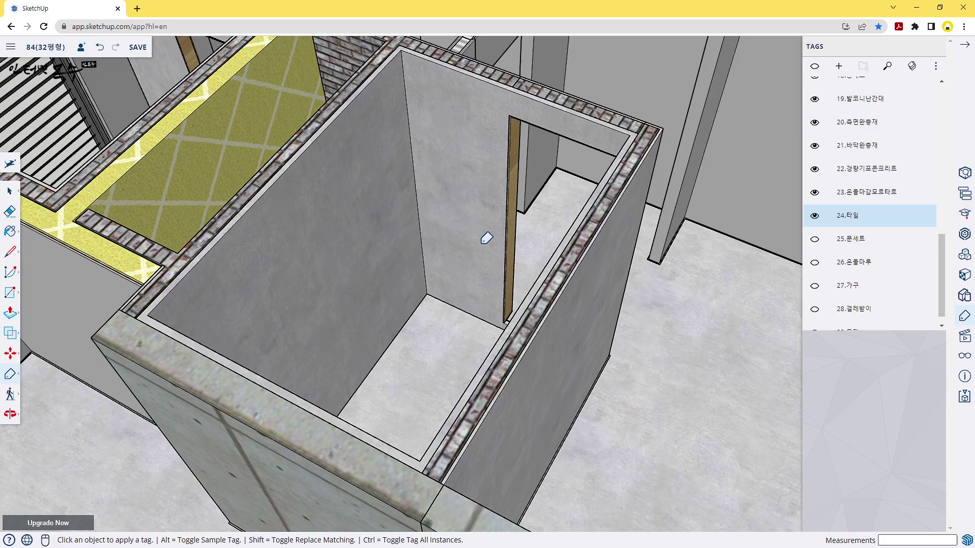
scroll(488, 238, "down", 2)
middle_click_drag(473, 245, 257, 302)
scroll(385, 274, "up", 3)
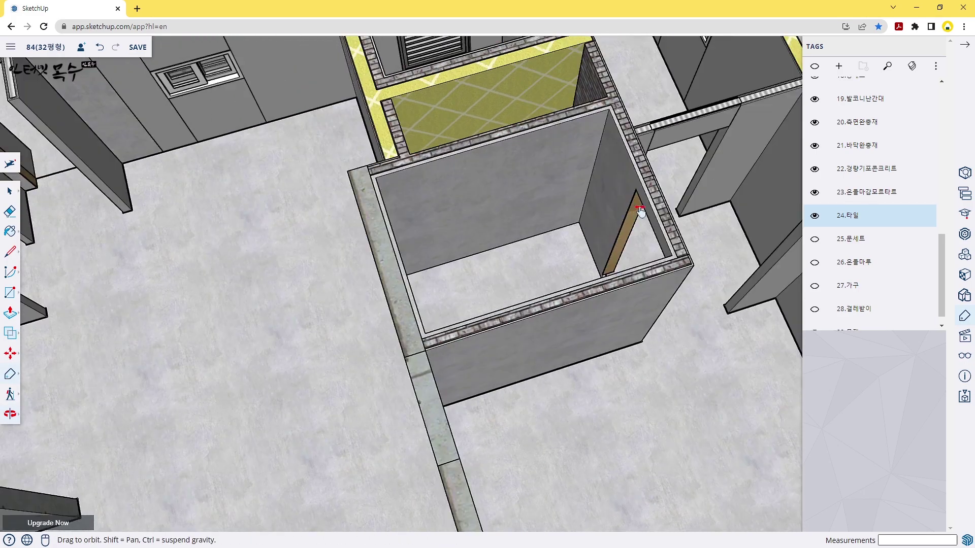
middle_click_drag(386, 274, 515, 242)
scroll(516, 242, "down", 3)
mouse_move(321, 283)
middle_mouse_down()
mouse_move(550, 109)
mouse_move(353, 353)
middle_mouse_up()
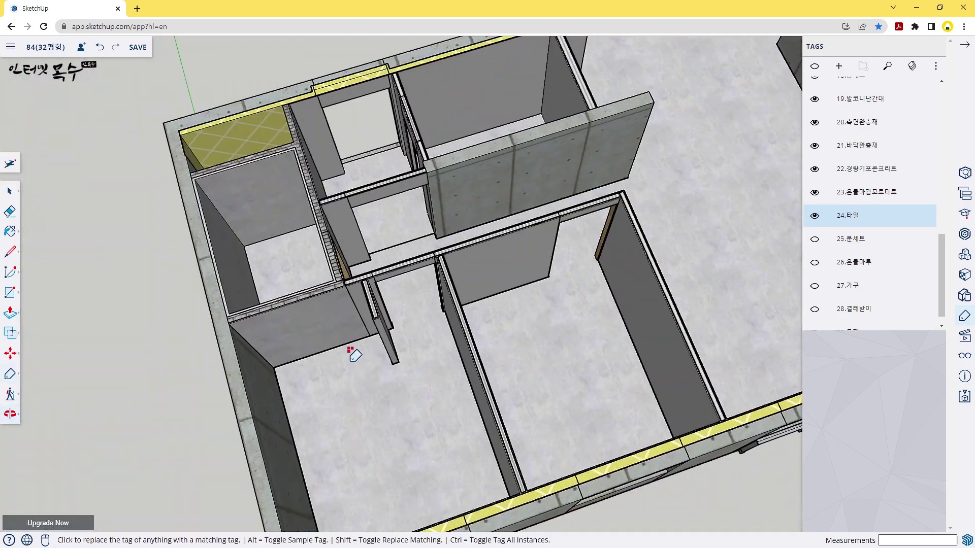
scroll(278, 235, "up", 2)
scroll(279, 239, "up", 2)
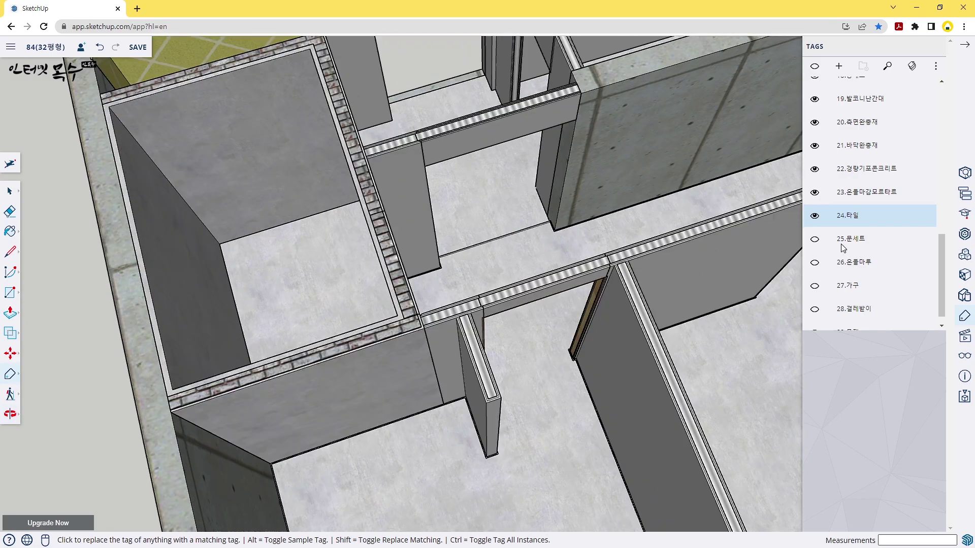
Hide and re-show the 24.타일 tiles to compare with brick, then orbit the floor plan
left_click(815, 222)
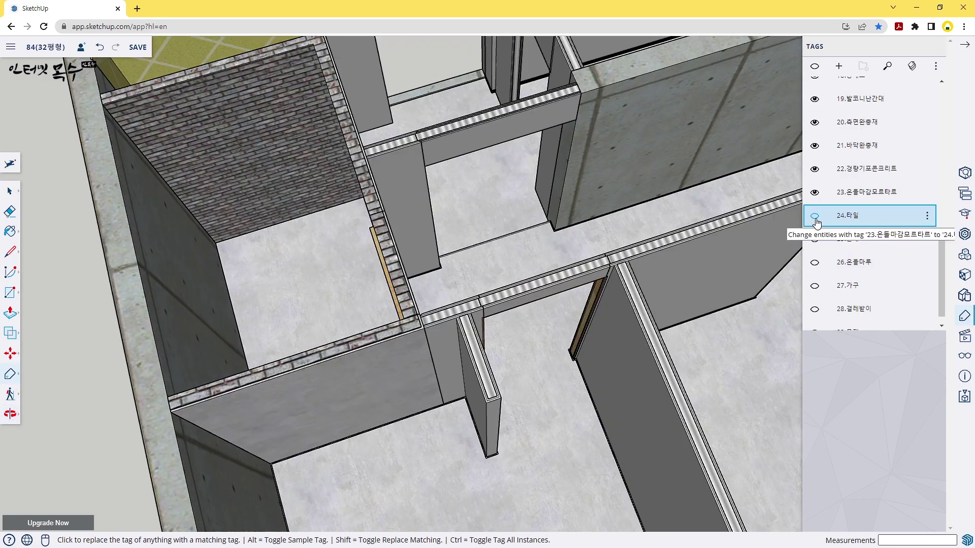
left_click(815, 221)
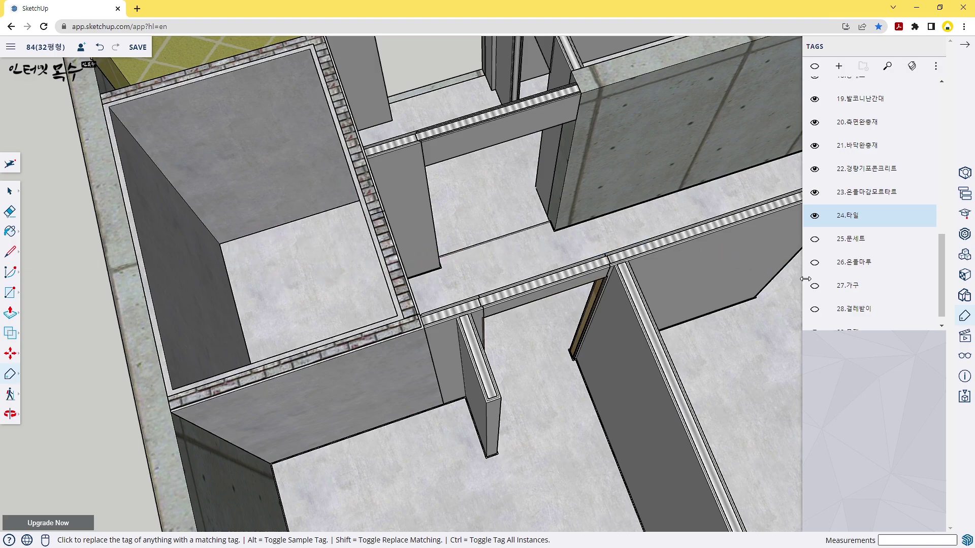
scroll(620, 200, "down", 3)
mouse_move(620, 199)
middle_mouse_down()
mouse_move(349, 212)
mouse_move(320, 191)
middle_mouse_up()
scroll(325, 191, "down", 3)
scroll(410, 185, "up", 2)
mouse_move(410, 185)
middle_mouse_down()
mouse_move(442, 259)
mouse_move(472, 196)
middle_mouse_up()
scroll(446, 249, "down", 3)
scroll(450, 236, "down", 2)
scroll(444, 238, "up", 5)
Turn on the 25.문세트 door sets tag, showing wooden doors in the openings
left_click(814, 239)
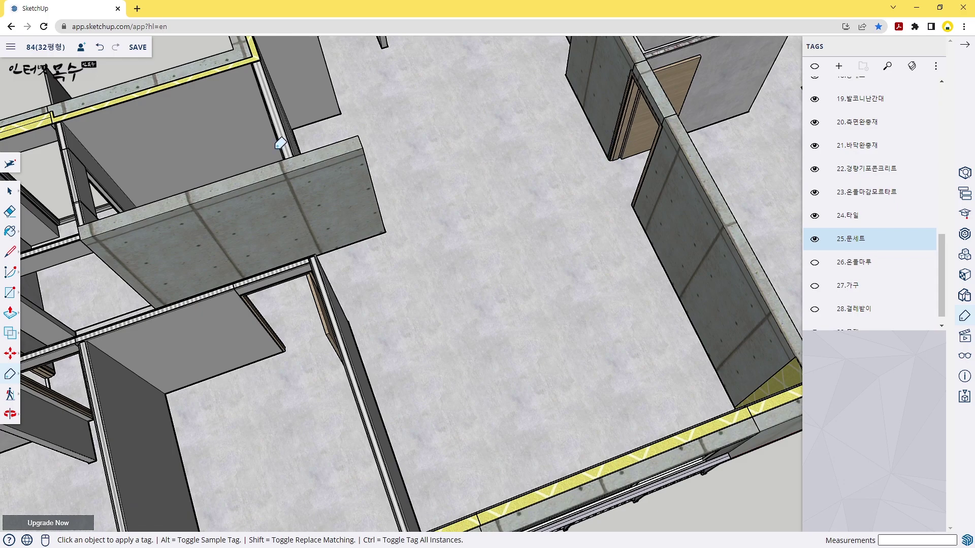
scroll(630, 125, "up", 2)
scroll(589, 166, "up", 3)
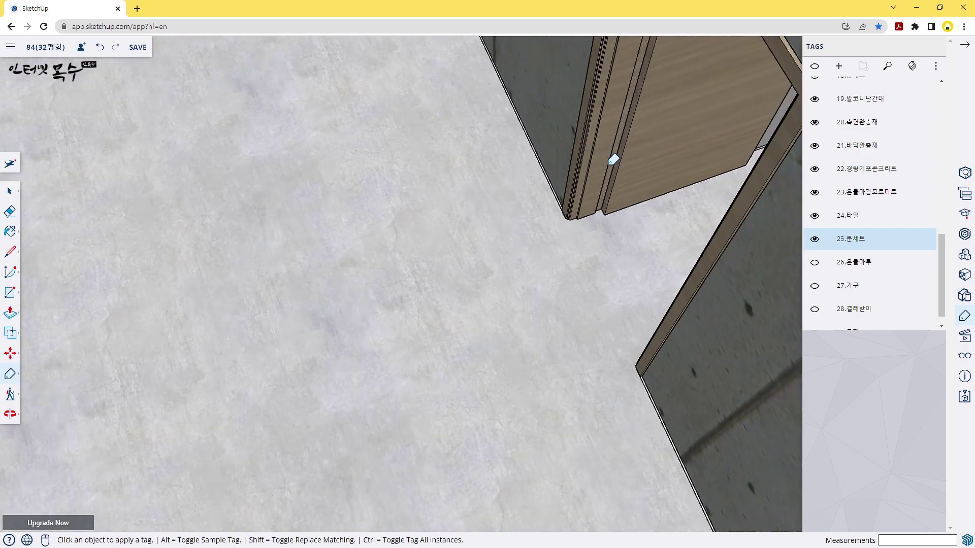
scroll(620, 186, "down", 3)
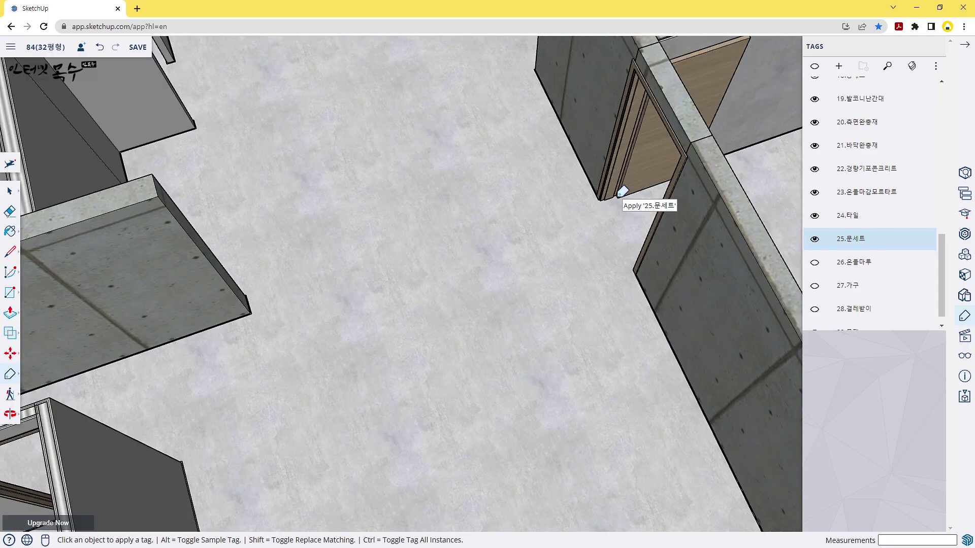
Turn on the 26.온돌마루 wood flooring and 27.가구 furniture tags, orbiting between them
left_click(815, 263)
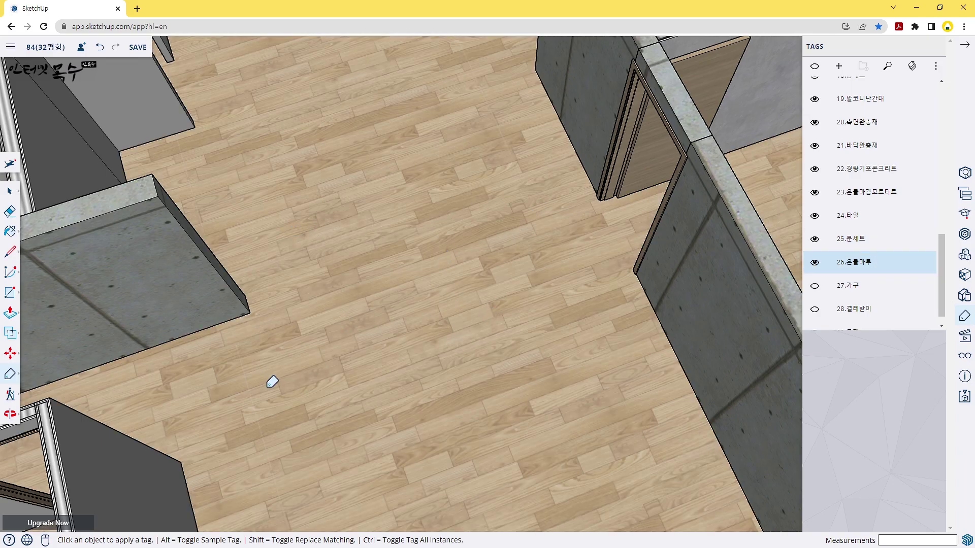
middle_click_drag(516, 344, 496, 289)
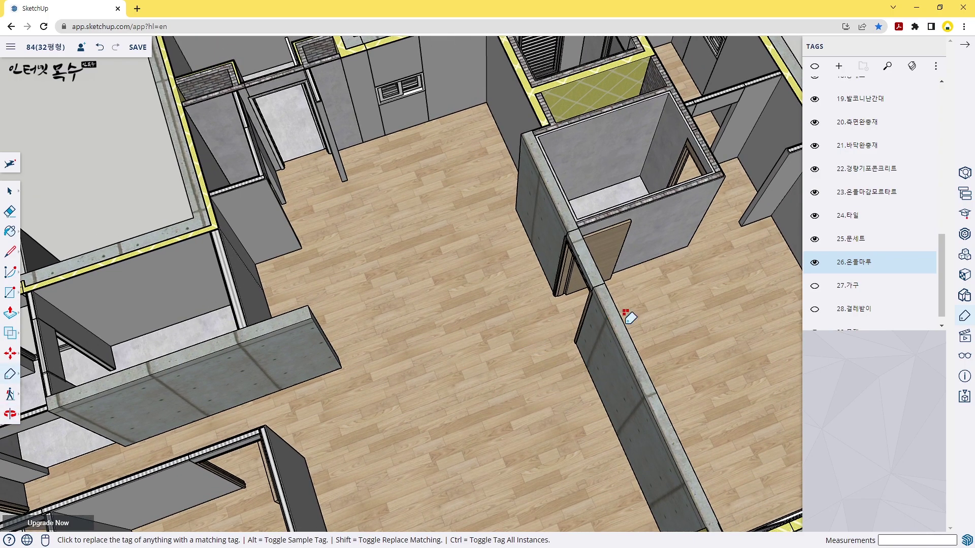
mouse_move(814, 285)
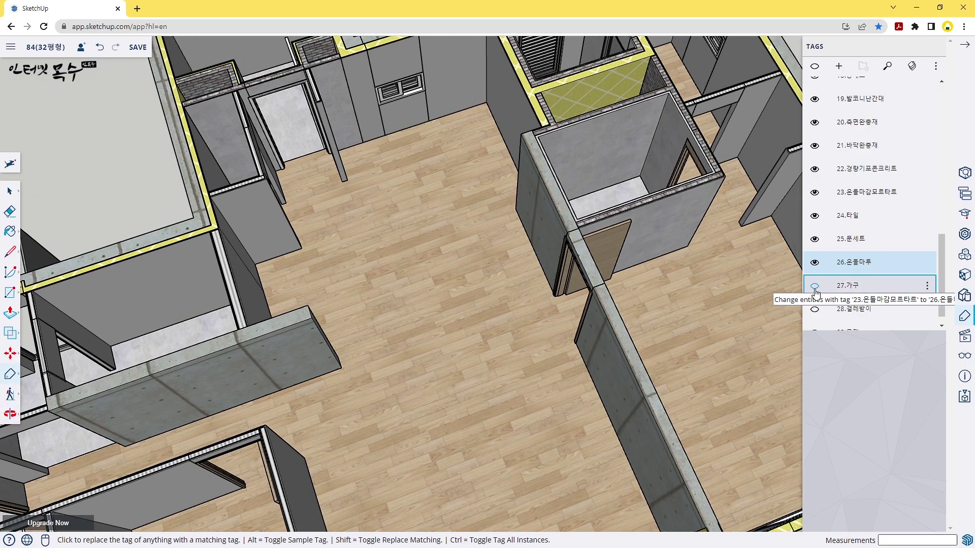
left_click(823, 287)
middle_click_drag(460, 296, 515, 352)
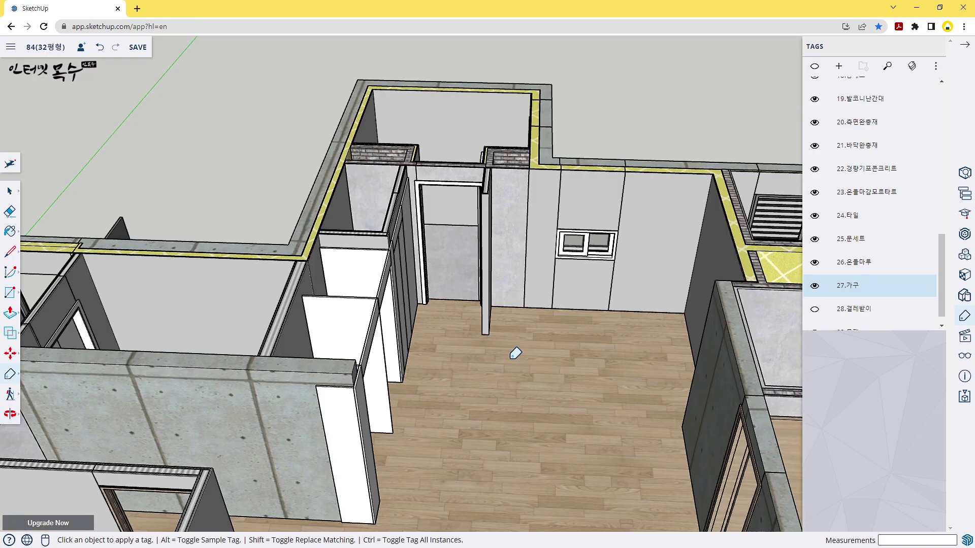
Turn on the 28.걸레받이 baseboard and 29.목재 timber tags, inspecting the balcony and wood floors
left_click(814, 308)
middle_click_drag(742, 303, 450, 417)
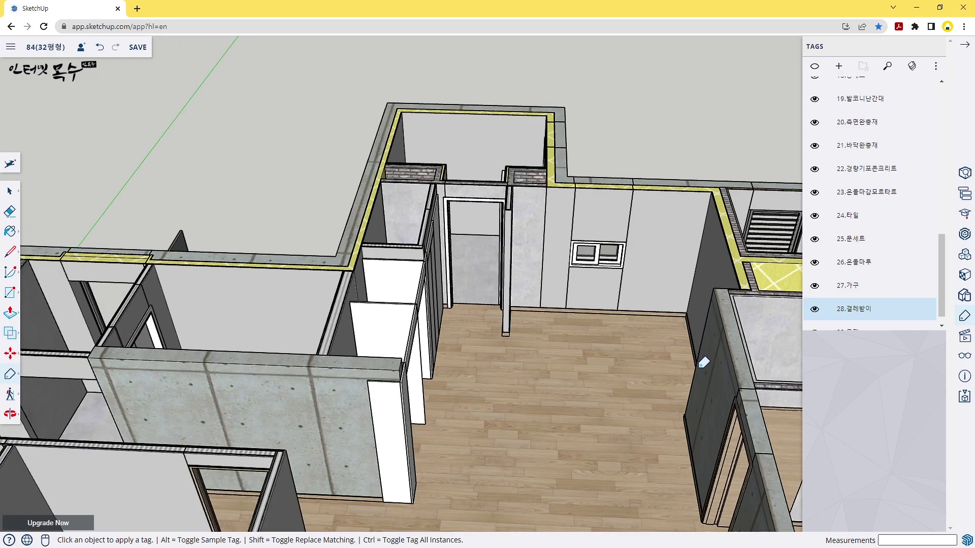
middle_click_drag(503, 453, 496, 175)
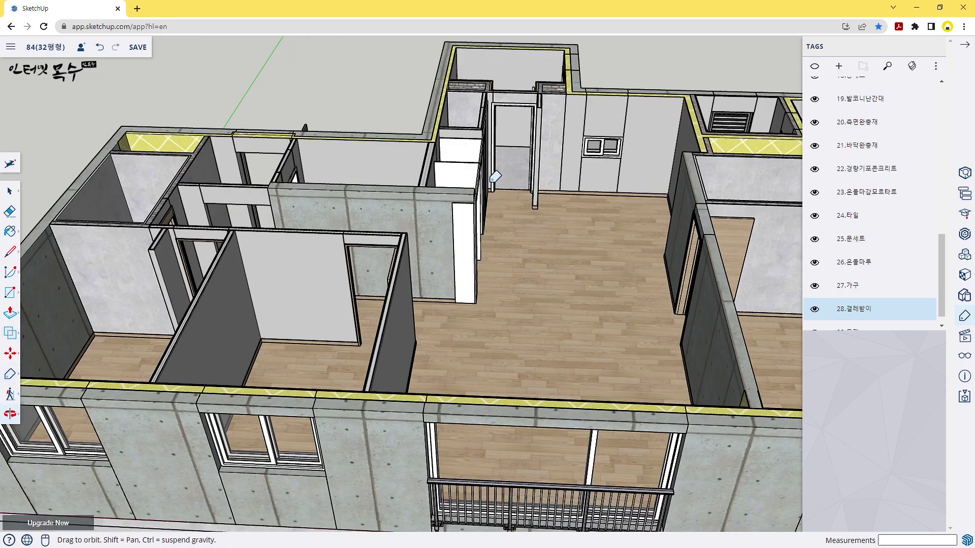
scroll(526, 248, "up", 3)
scroll(817, 320, "down", 1)
left_click(814, 320)
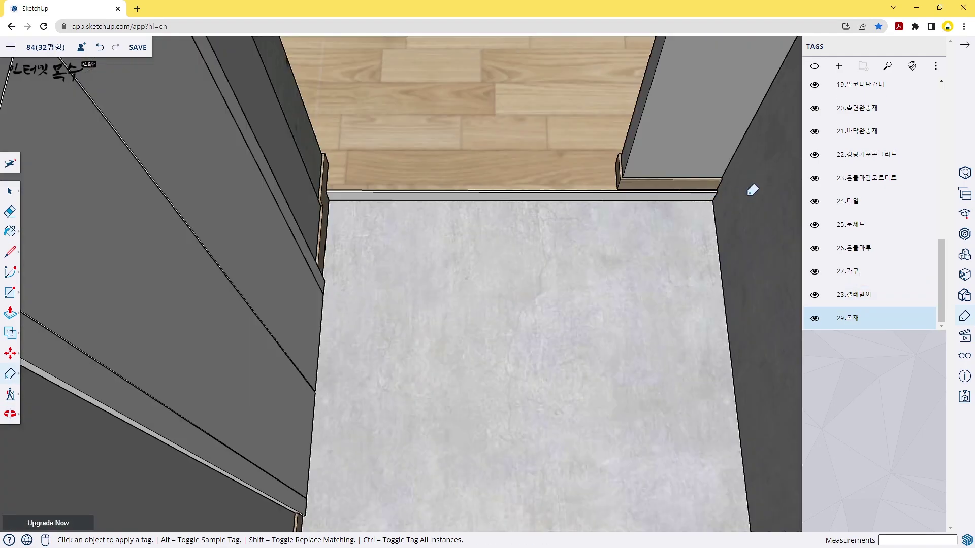
mouse_move(475, 202)
middle_mouse_down()
mouse_move(452, 353)
mouse_move(144, 289)
mouse_move(359, 283)
mouse_move(150, 280)
mouse_move(272, 228)
mouse_move(353, 355)
middle_mouse_up()
scroll(351, 248, "up", 2)
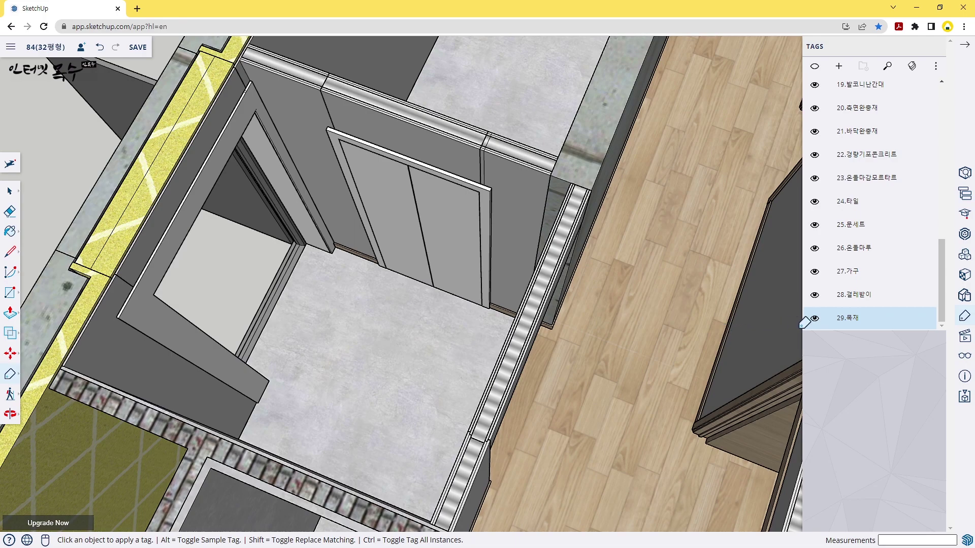
mouse_move(814, 318)
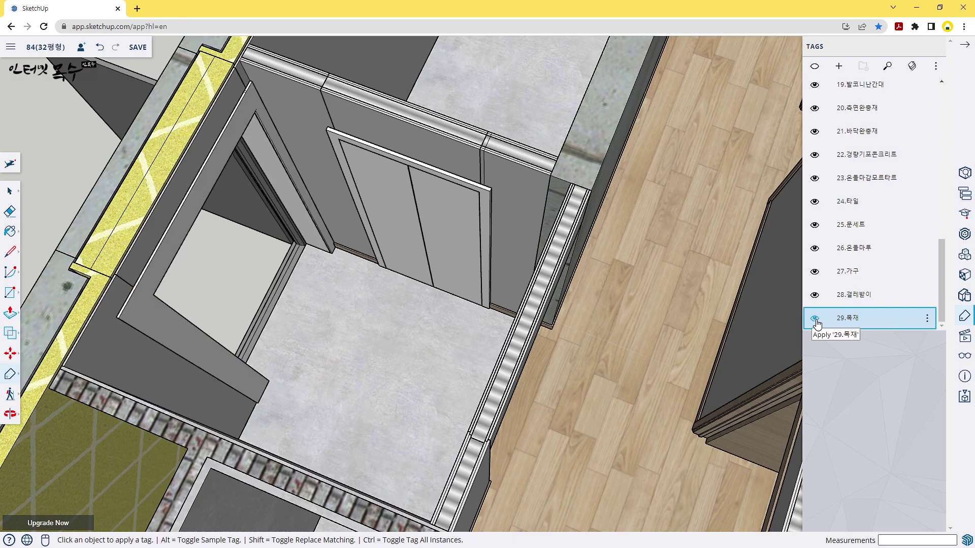
scroll(445, 393, "down", 5)
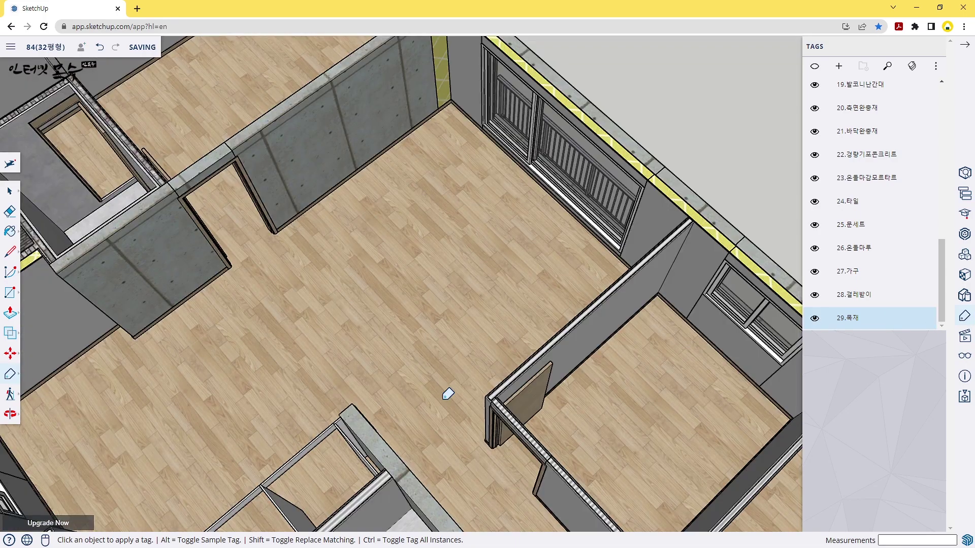
middle_click_drag(445, 392, 613, 359)
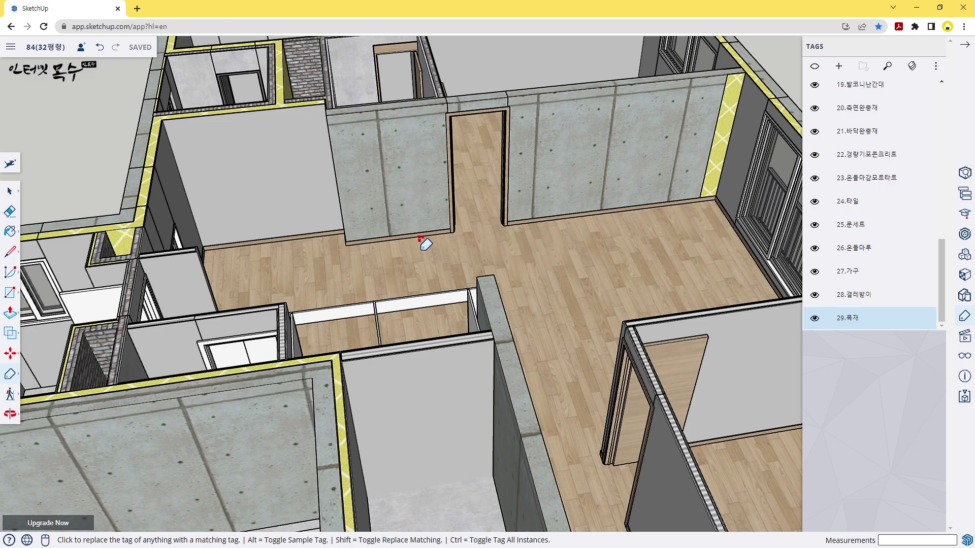
scroll(425, 245, "down", 3)
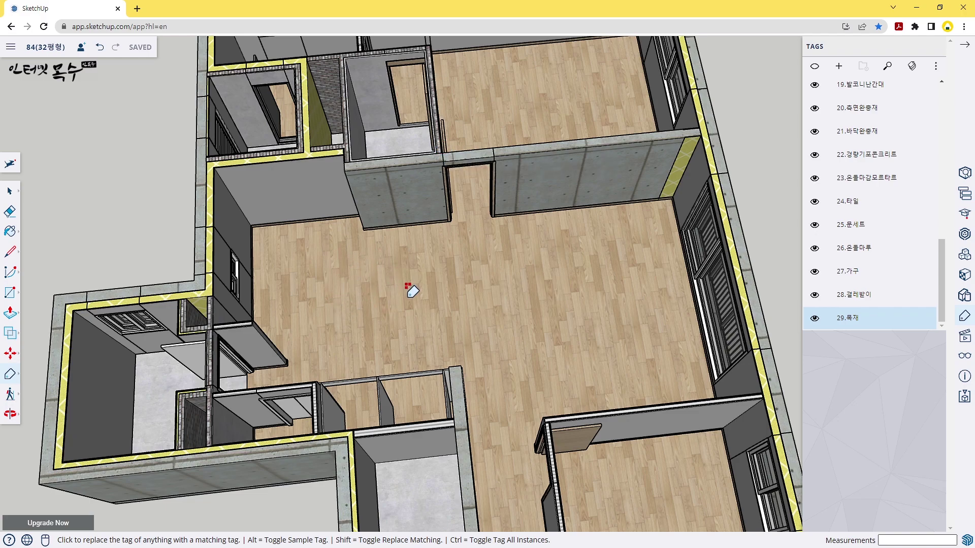
middle_click_drag(409, 289, 452, 288)
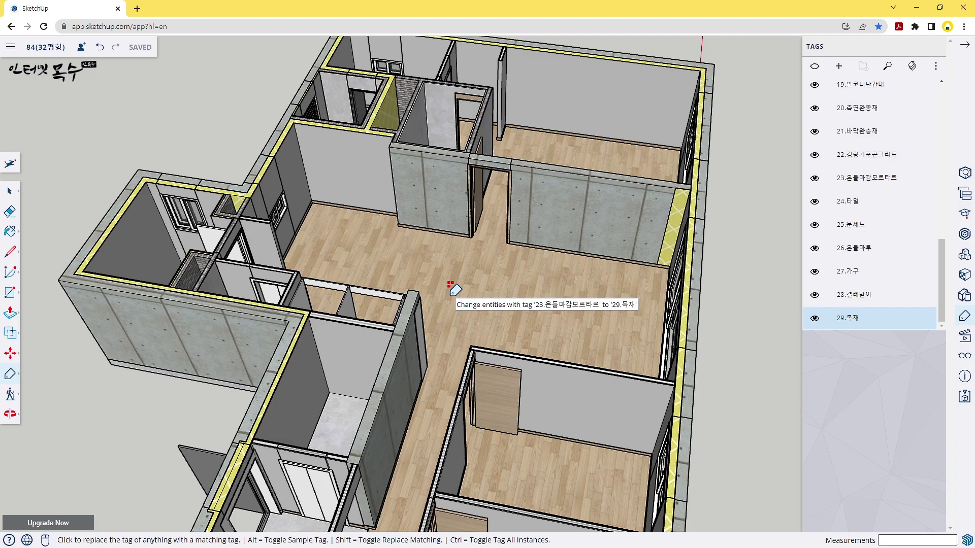
left_click(814, 156)
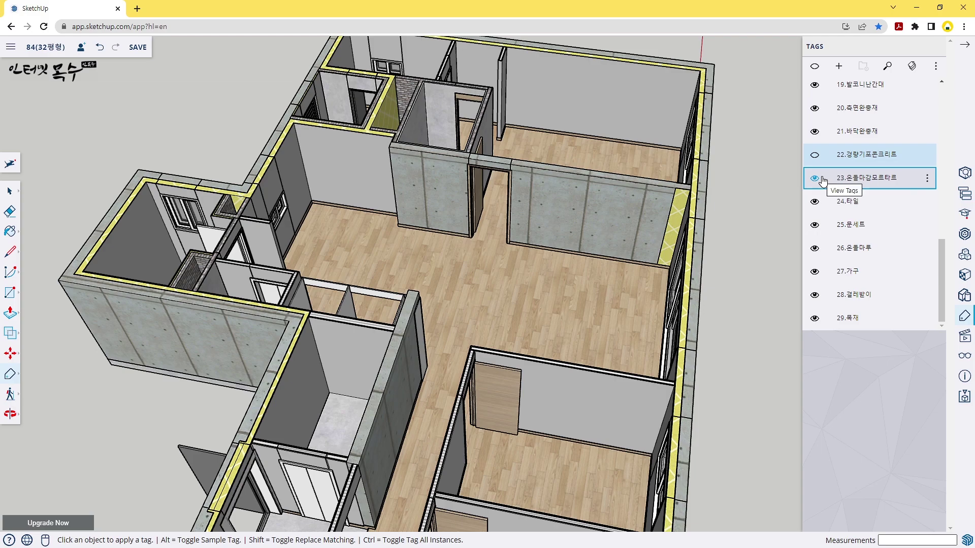
left_click(816, 182)
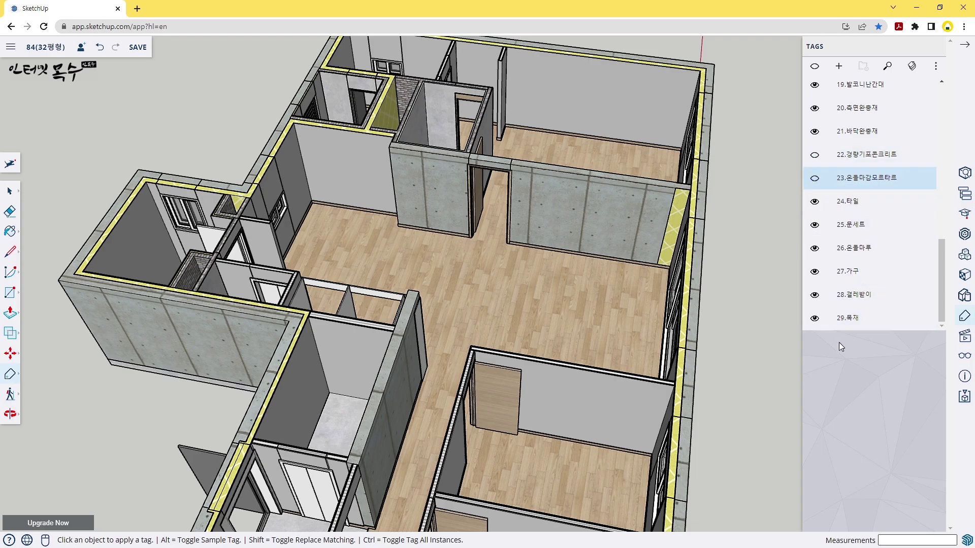
left_click(815, 249)
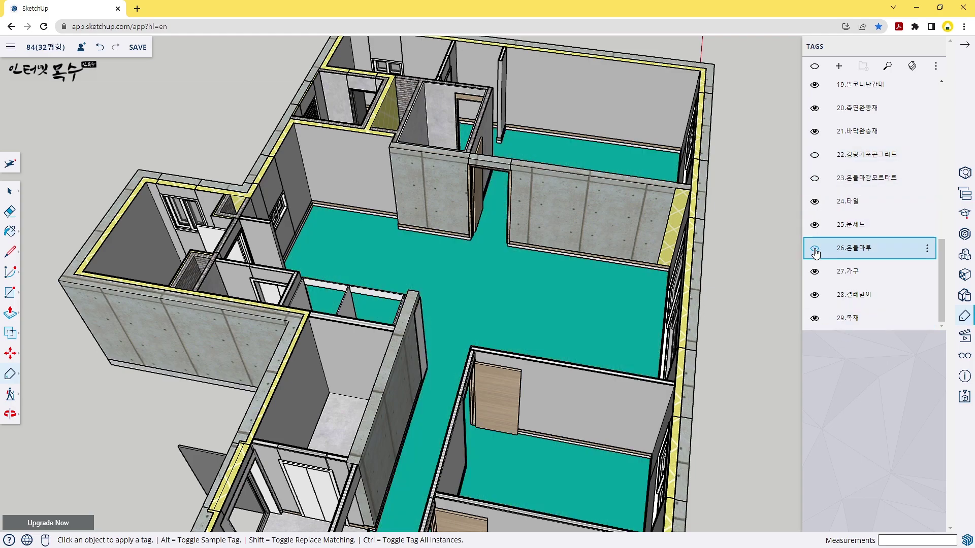
left_click(815, 132)
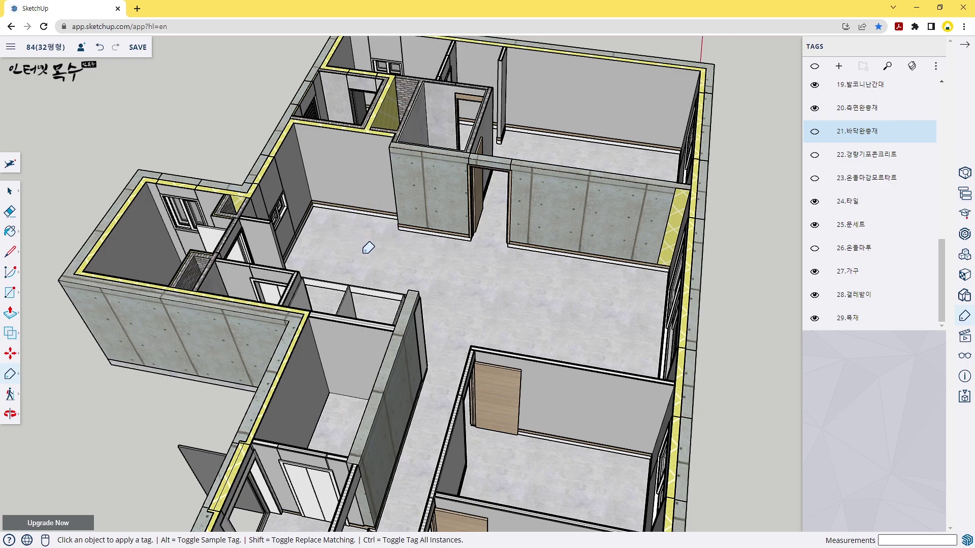
left_click(815, 132)
left_click(815, 155)
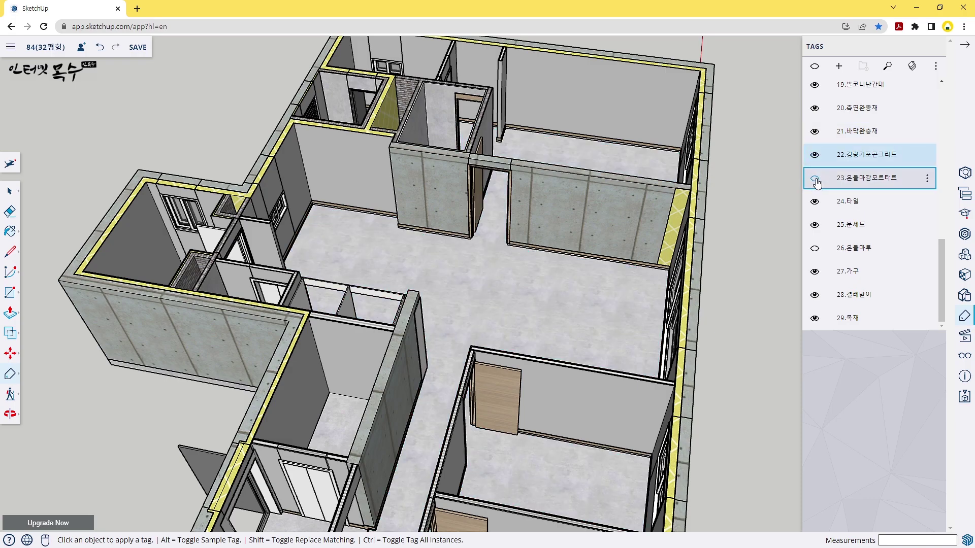
left_click(815, 178)
left_click(815, 248)
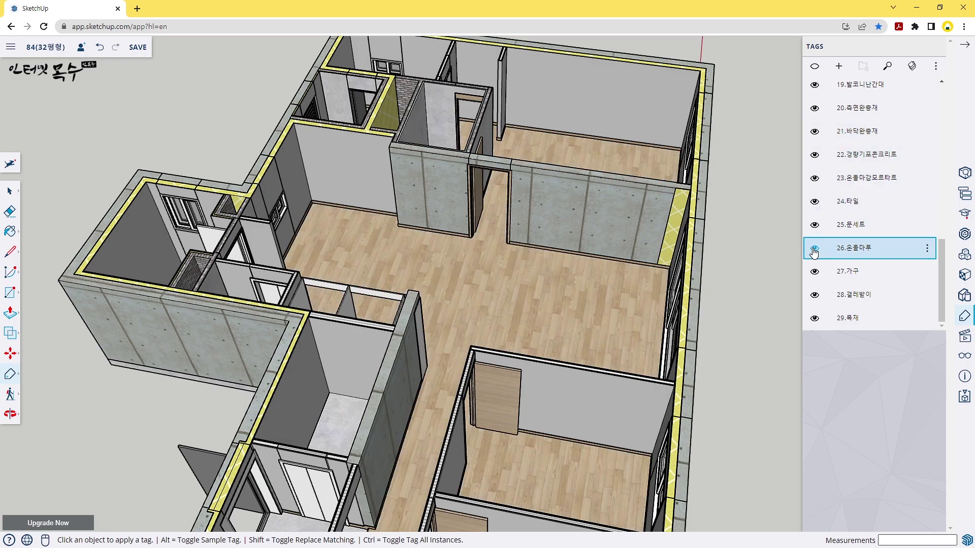
Orbit and zoom in on the central room's wood-plank floor
mouse_move(718, 261)
middle_mouse_down()
mouse_move(257, 322)
mouse_move(330, 277)
middle_mouse_up()
scroll(344, 267, "up", 3)
scroll(418, 280, "up", 3)
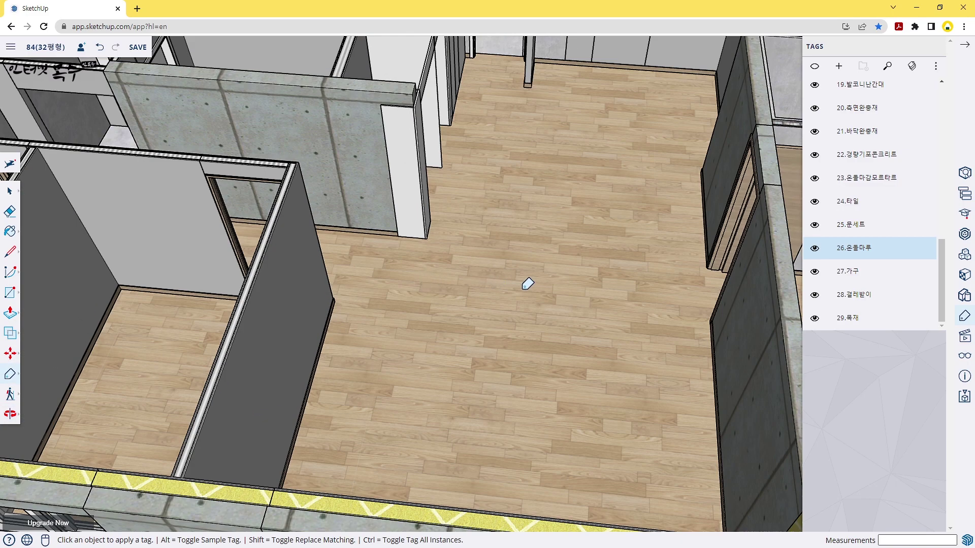